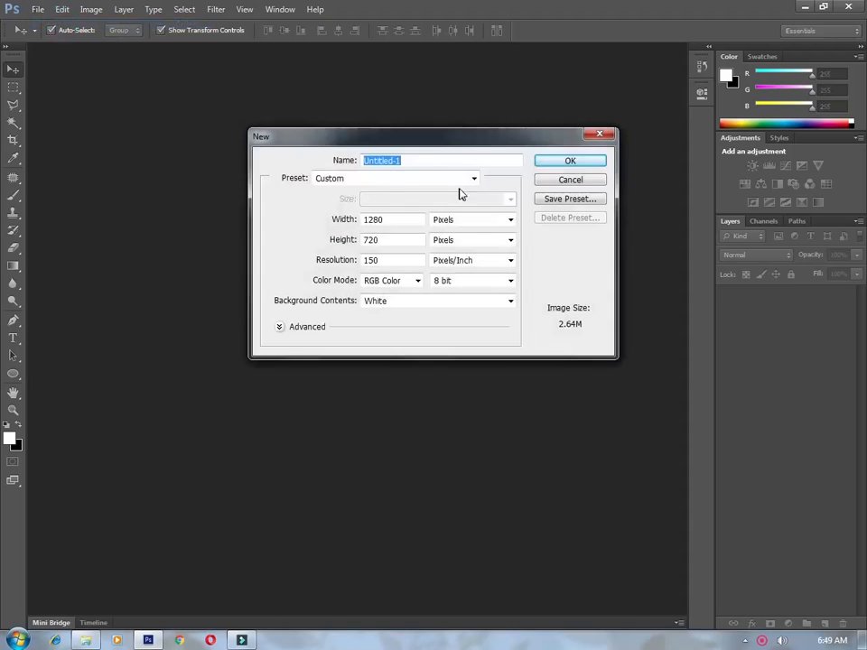
- Create a new 1280 × 720 pixel document named Peace_Symbol with a white background
type("Peace_Symbol")
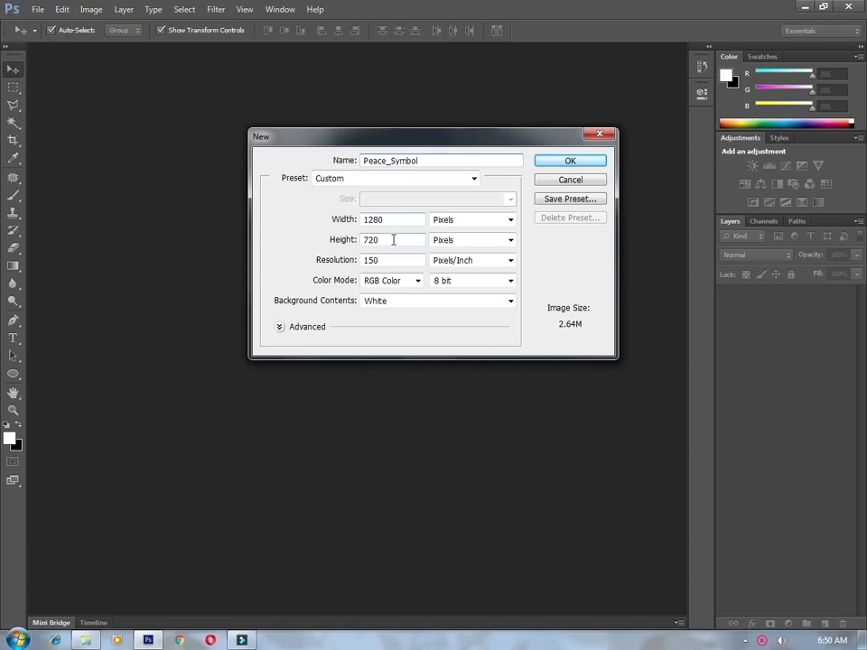
left_click(570, 163)
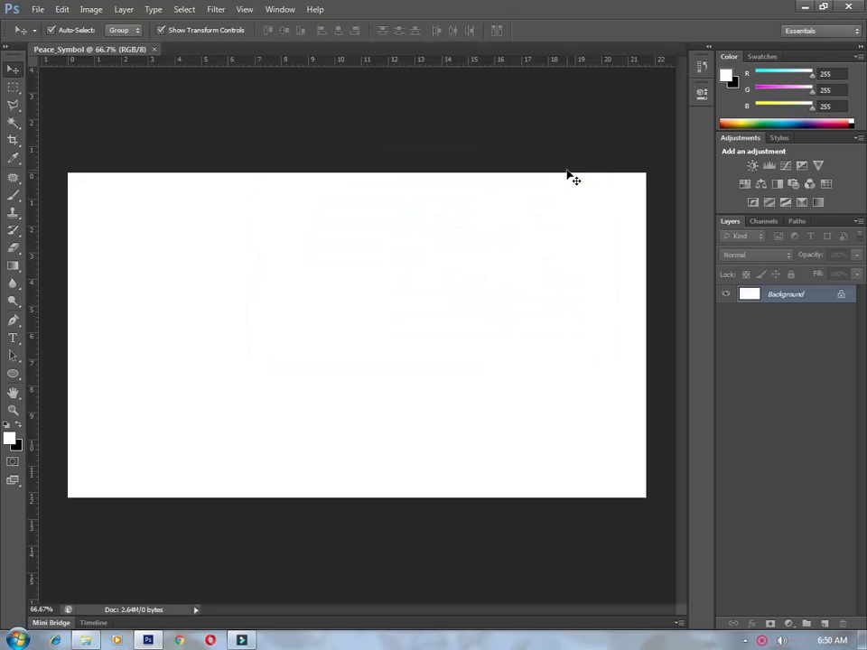
- Create a 720 × 720 px circle on the canvas with the Ellipse tool, using the From Center option
left_click(15, 372)
left_click(329, 331)
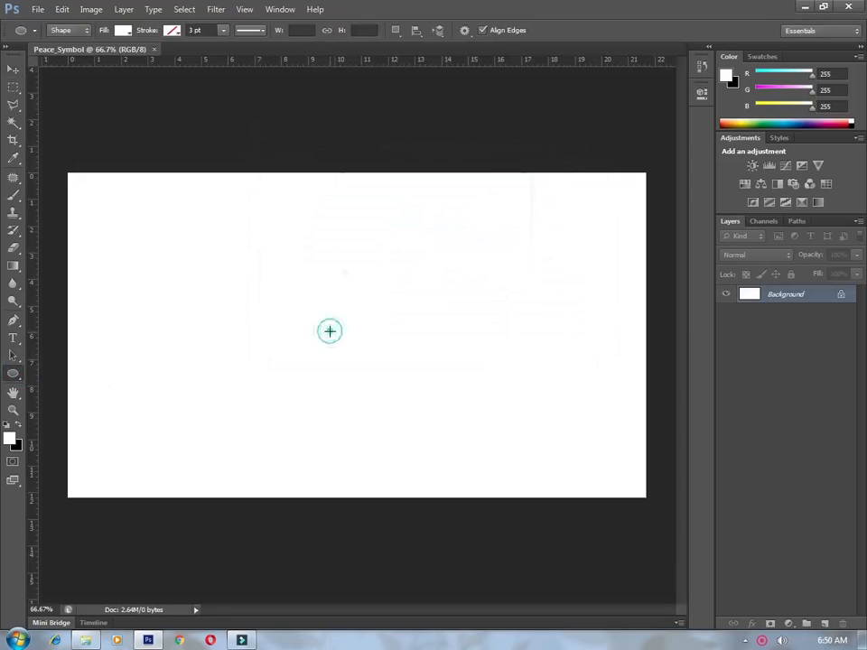
double_click(400, 208)
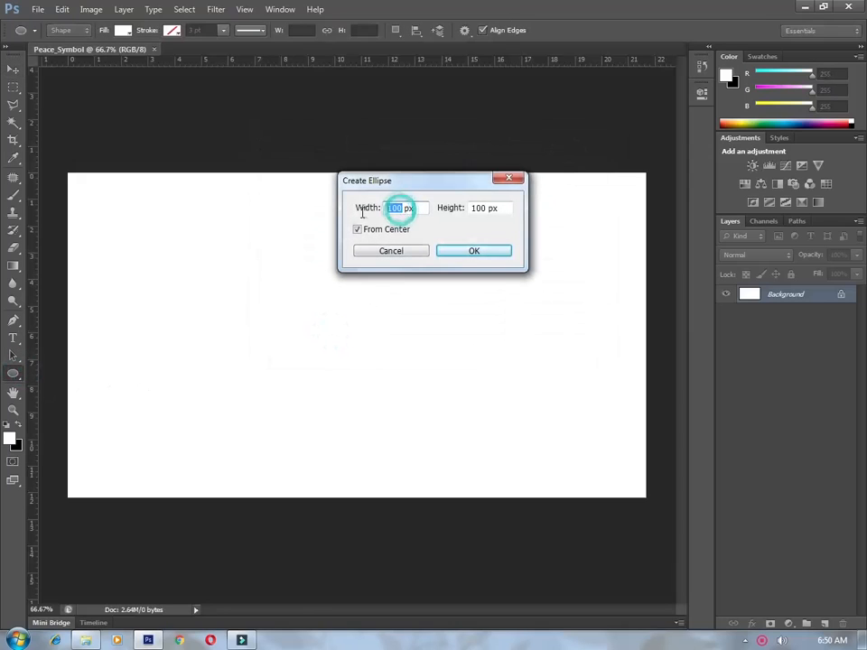
type("7")
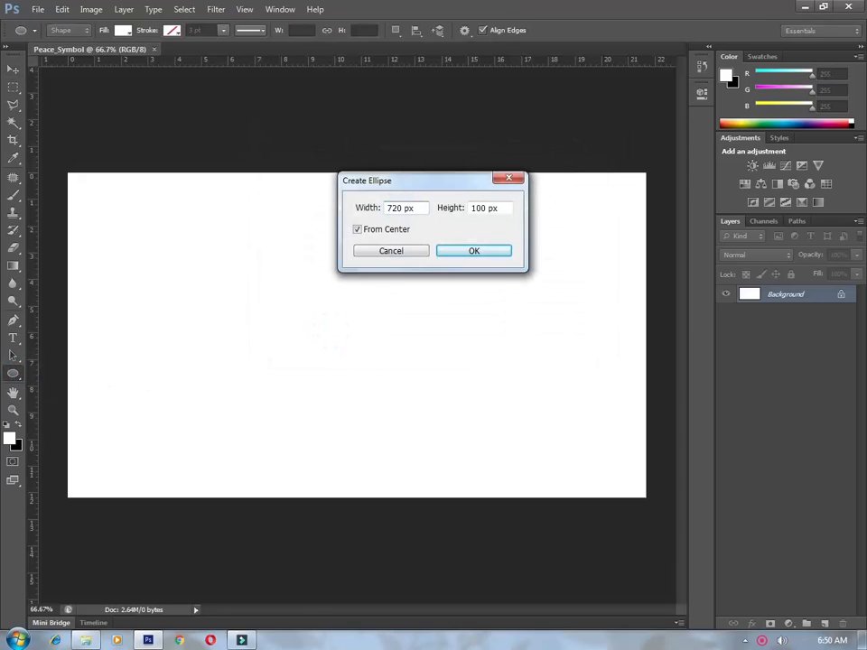
type("20")
double_click(477, 209)
type("720")
left_click(357, 230)
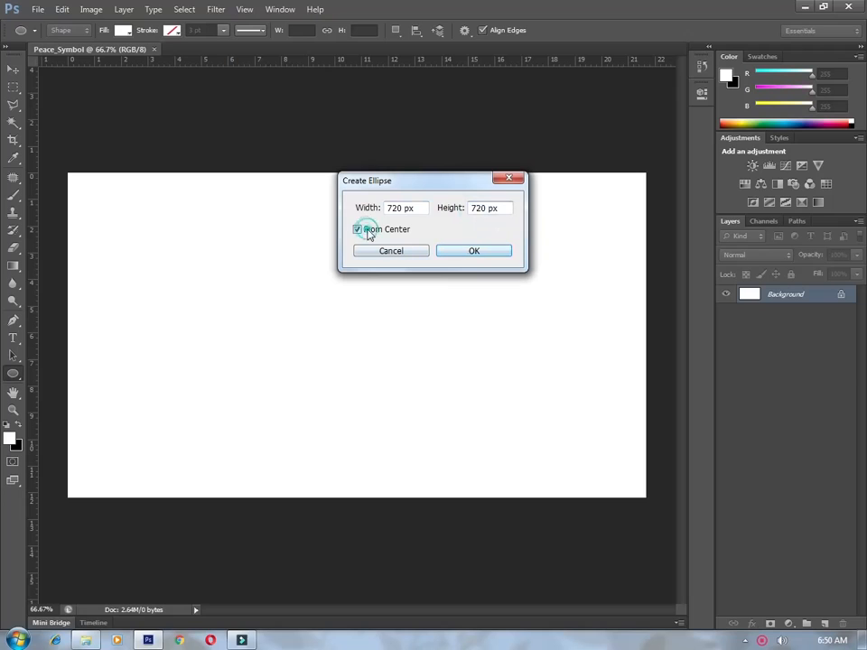
left_click(471, 253)
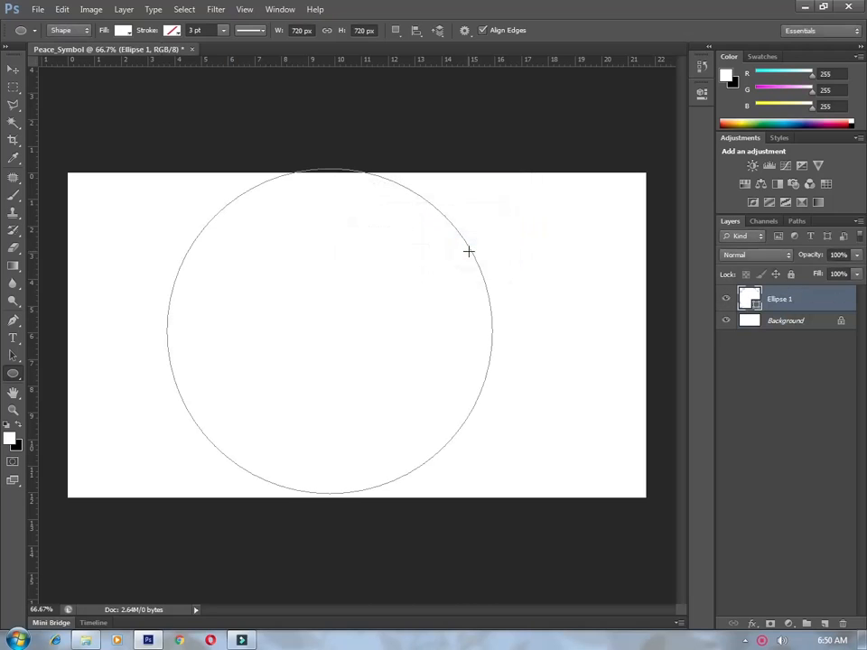
- Align the circle to the vertical and horizontal center of the whole canvas, and clear the selection
left_click(13, 70)
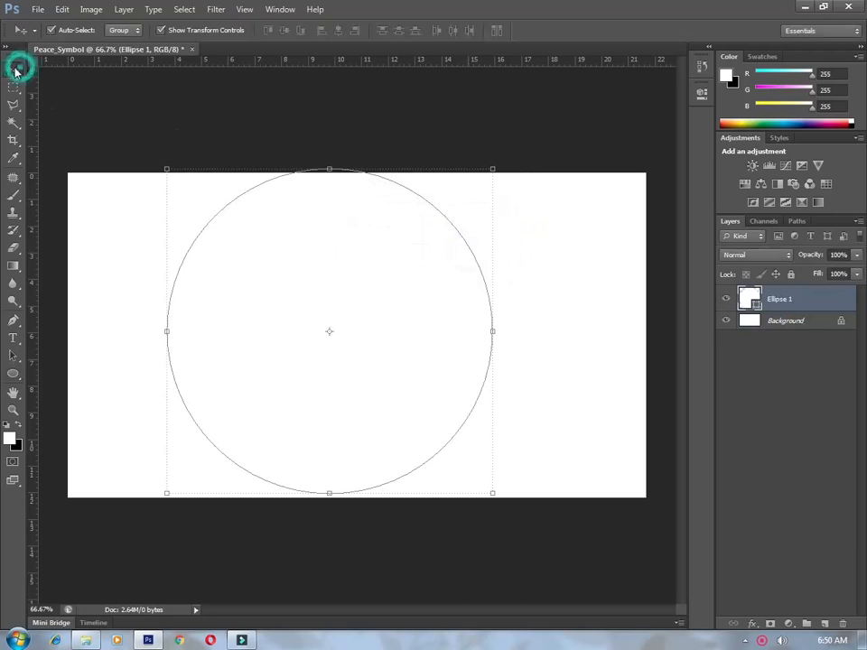
key("ctrl+a")
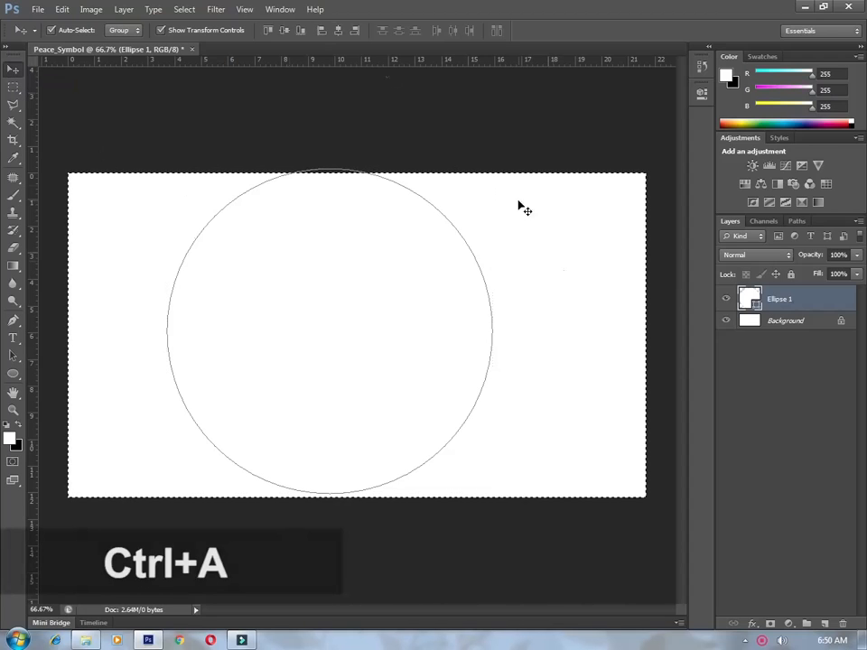
left_click(284, 31)
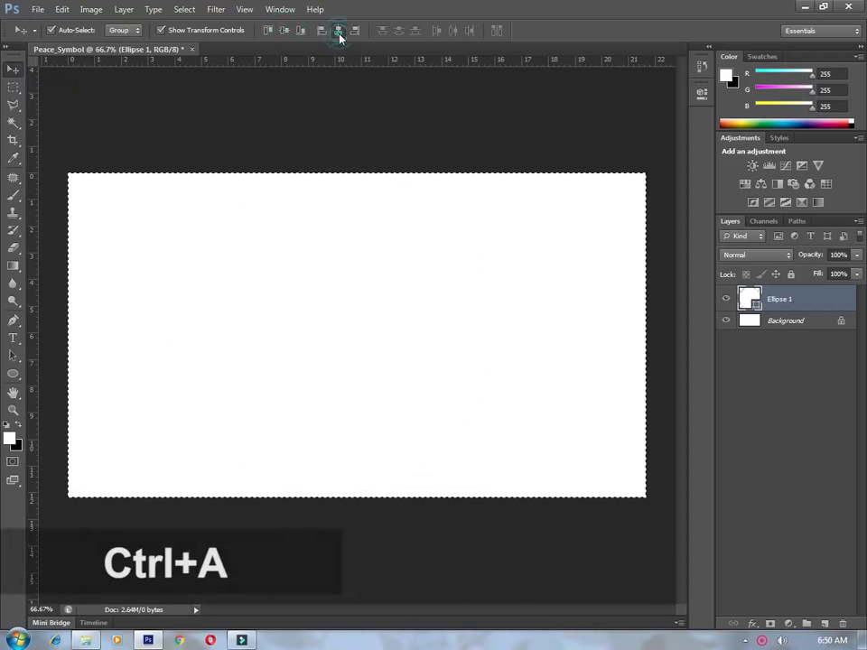
key("ctrl+d")
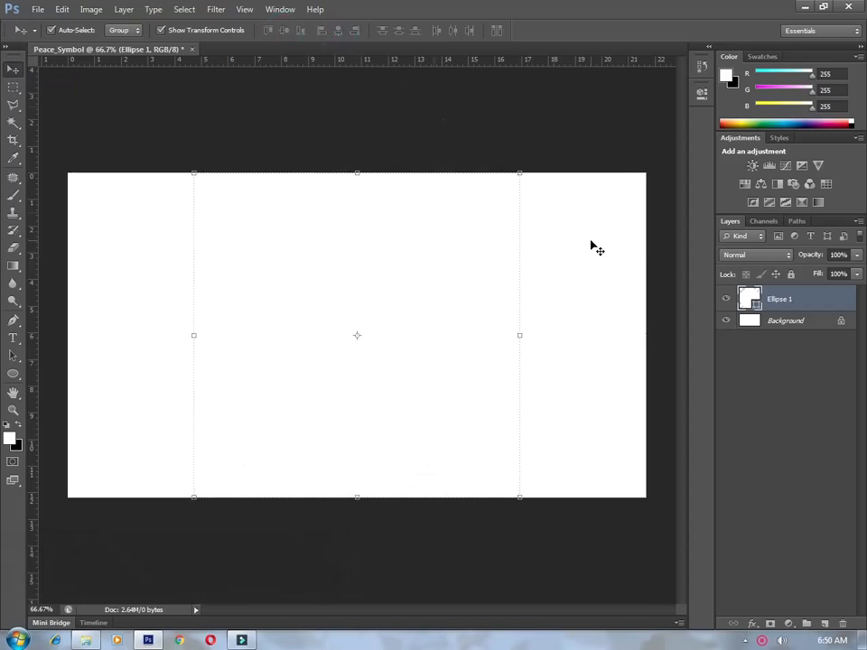
- Change the circle's fill color to black (000000)
double_click(751, 301)
left_click_drag(512, 493, 445, 629)
left_click(759, 402)
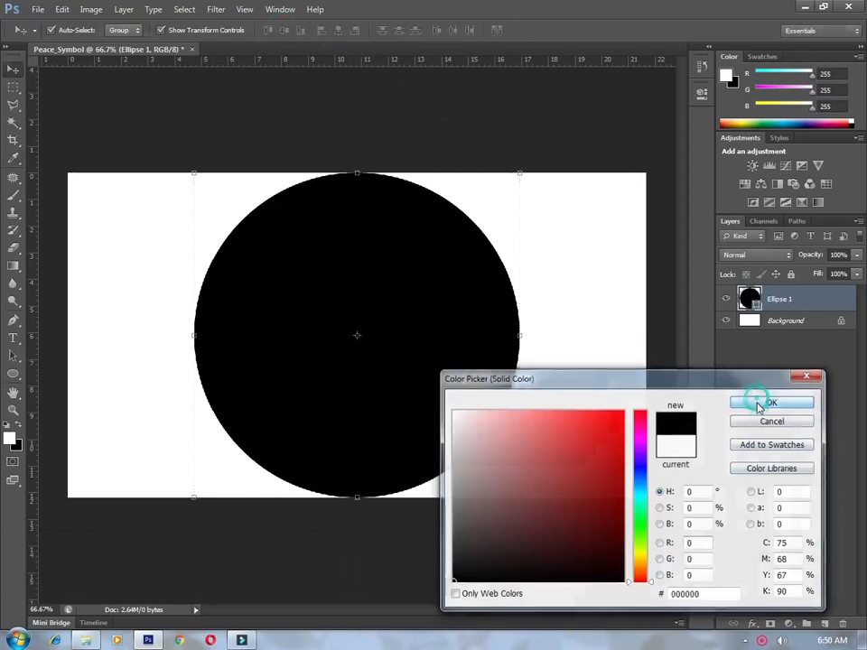
- Add a vertical guide at the 50% position of the canvas
left_click(243, 9)
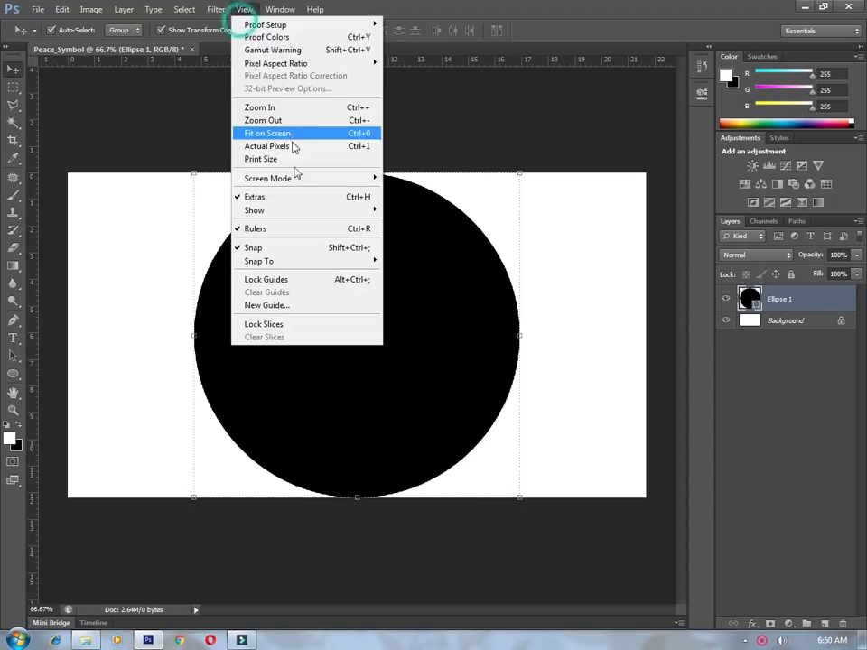
left_click(279, 306)
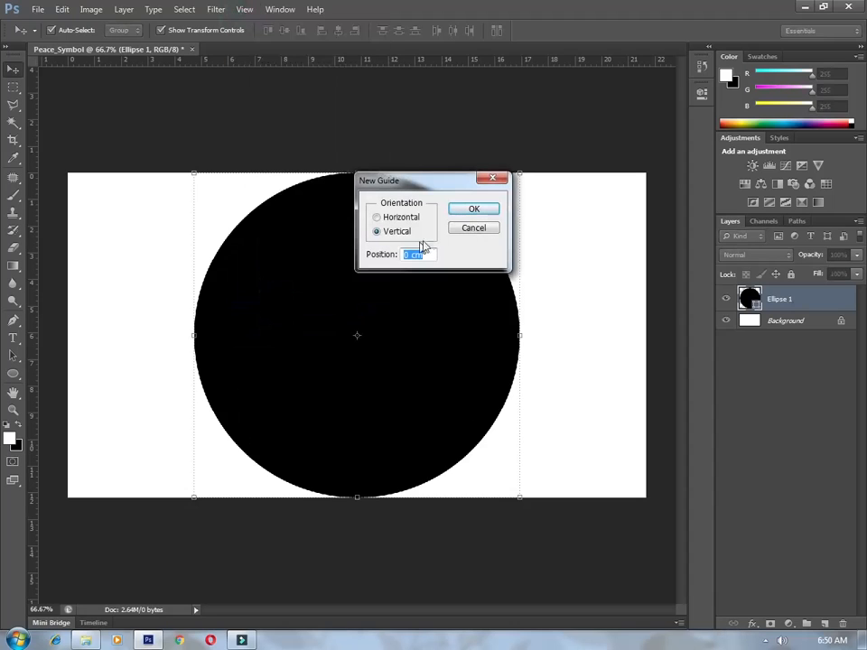
type("50")
left_click(476, 211)
- Add a horizontal guide at the 50% position of the canvas
left_click(244, 9)
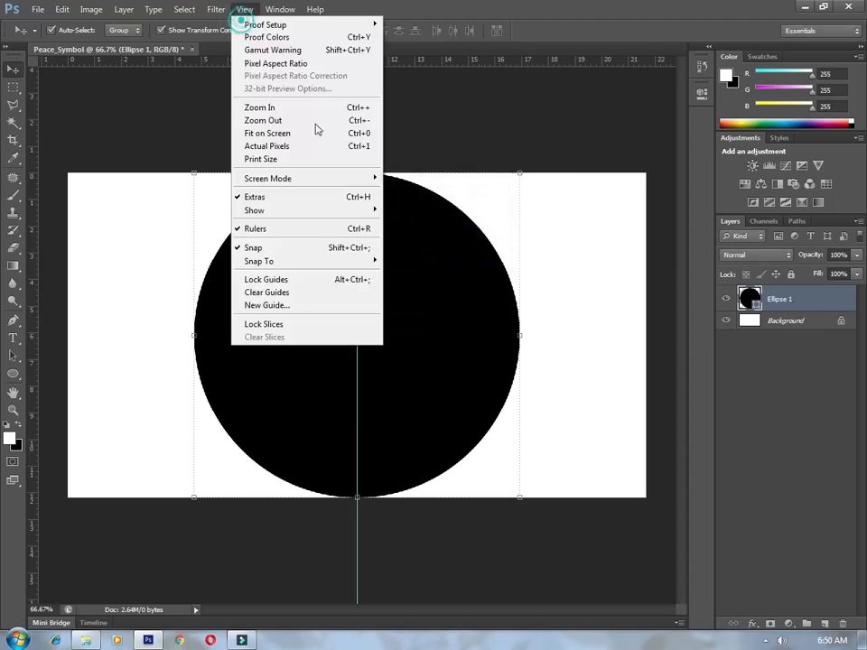
left_click(294, 306)
left_click(388, 222)
double_click(429, 255)
type("50")
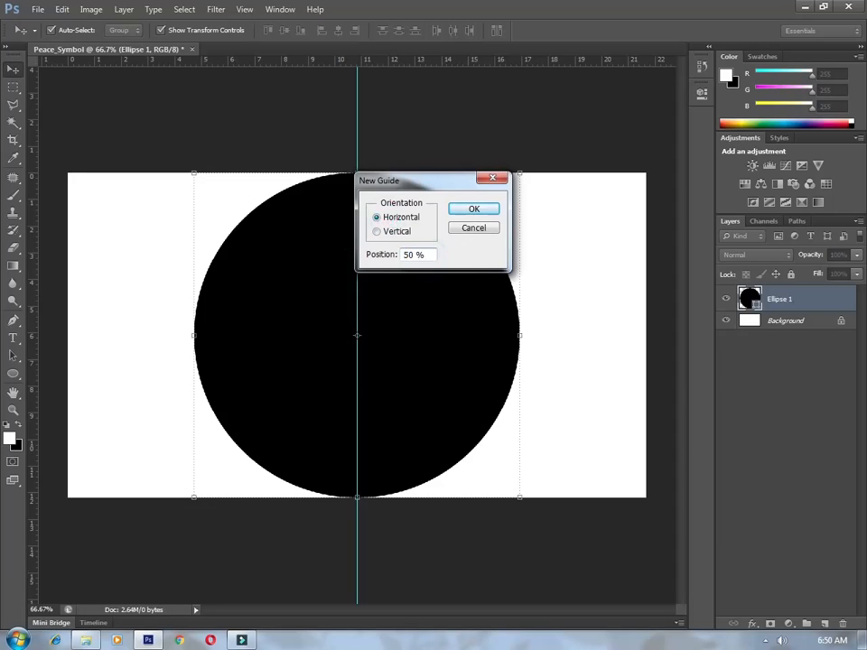
key("Return")
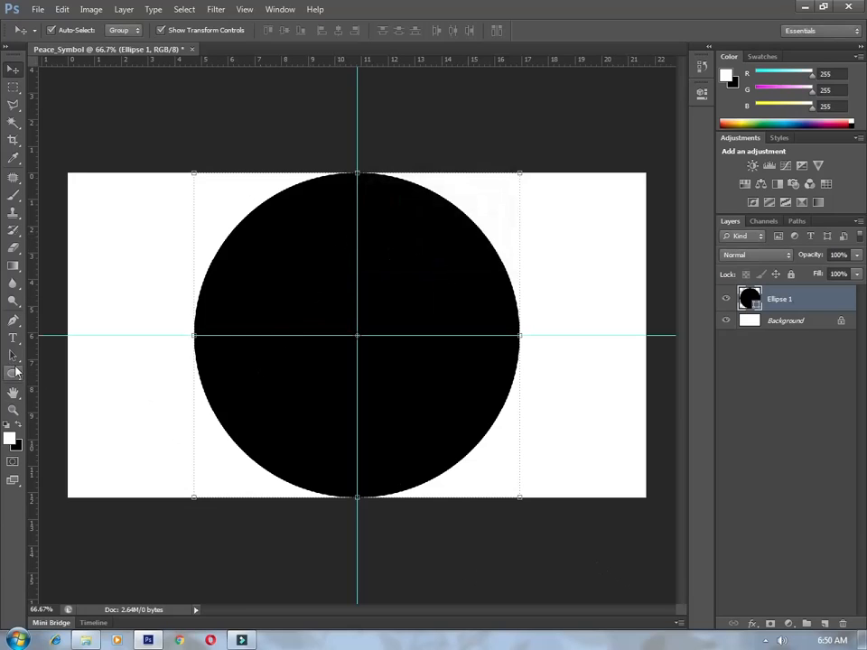
- On a new layer, draw white 1 px vertical and horizontal lines across the circle along the guides with the Line tool
left_click_drag(15, 381, 48, 426)
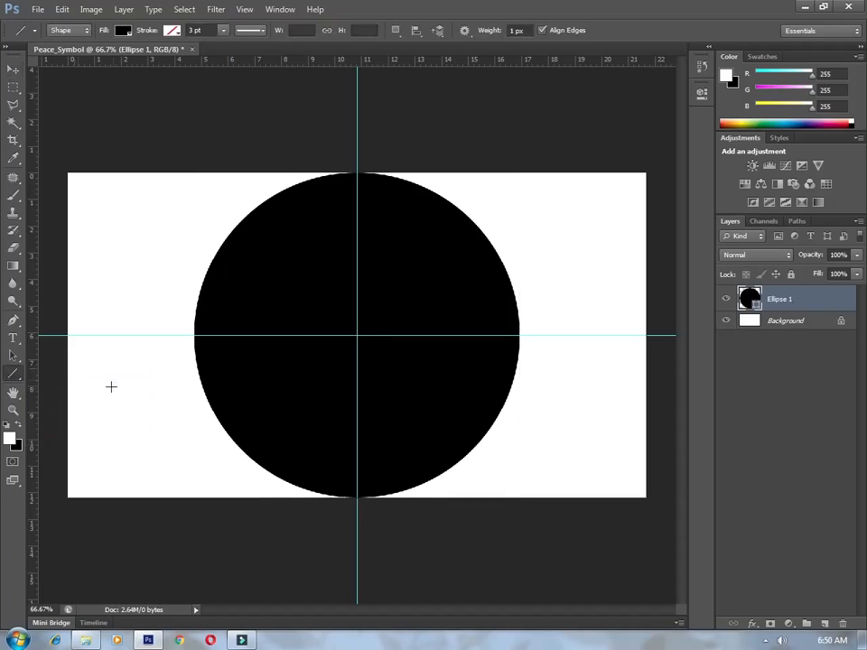
left_click(824, 624)
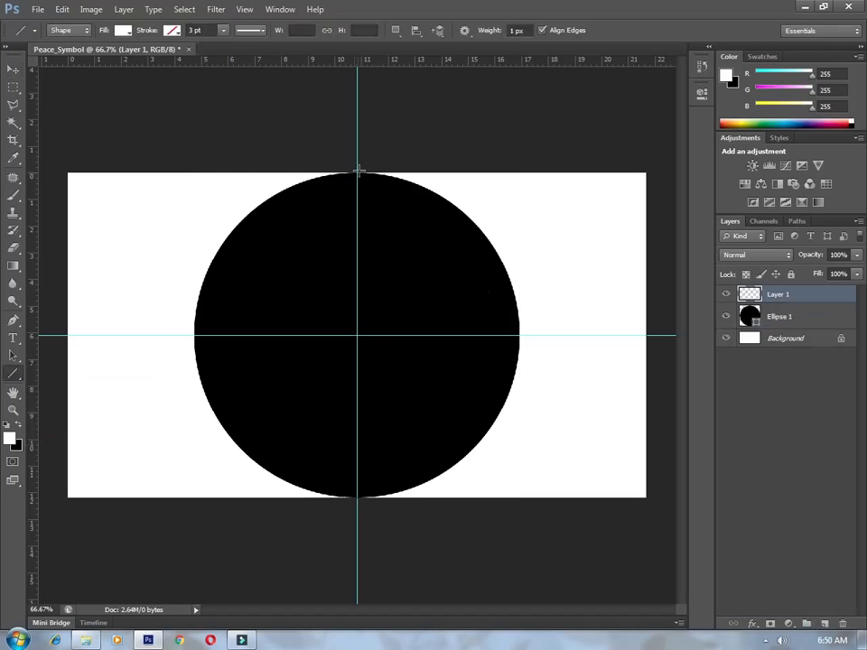
left_click_drag(357, 172, 354, 499)
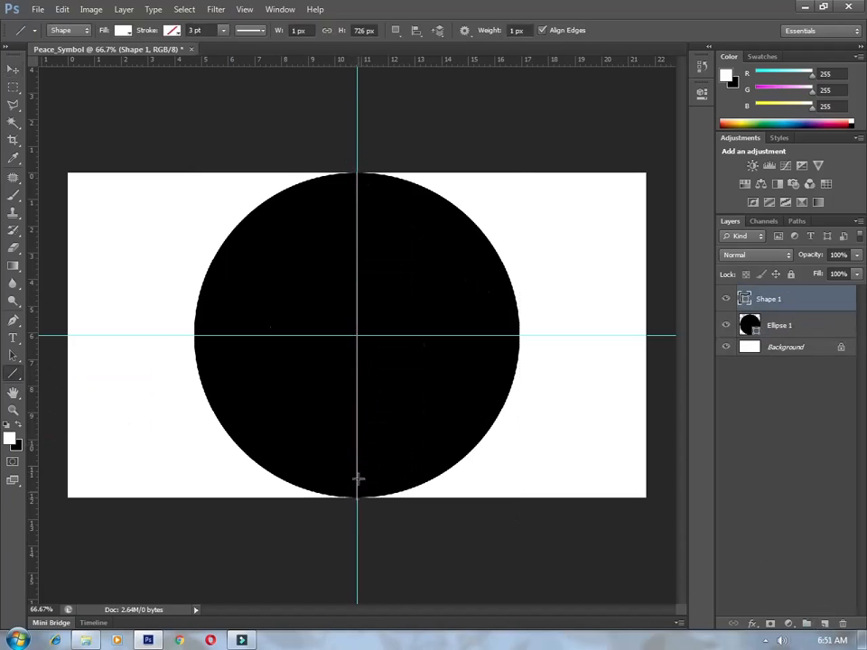
left_click_drag(194, 335, 520, 335)
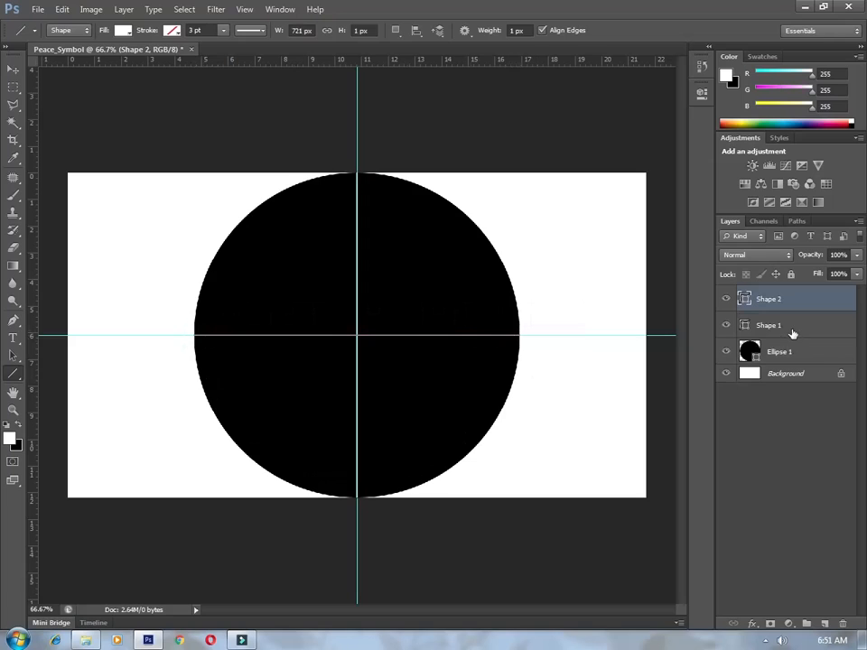
- Group the two line layers and rotate the group by -45 degrees
left_click(782, 327, "shift")
key("ctrl+g")
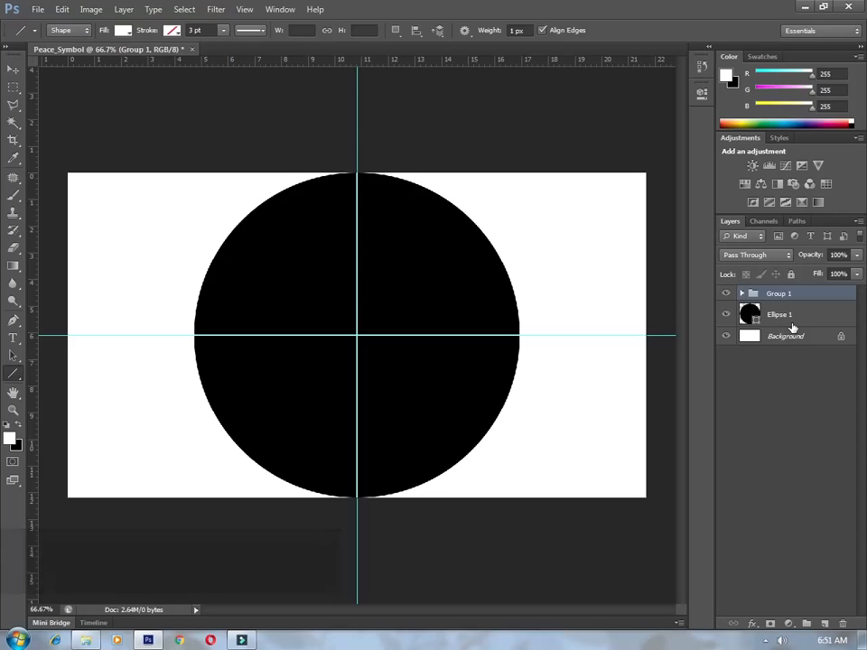
key("ctrl+t")
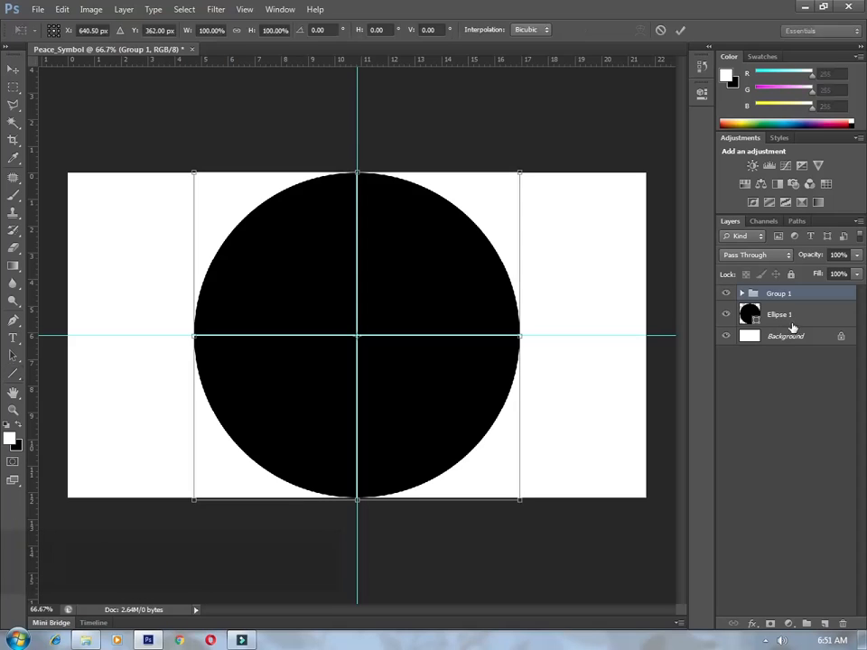
left_click(318, 30)
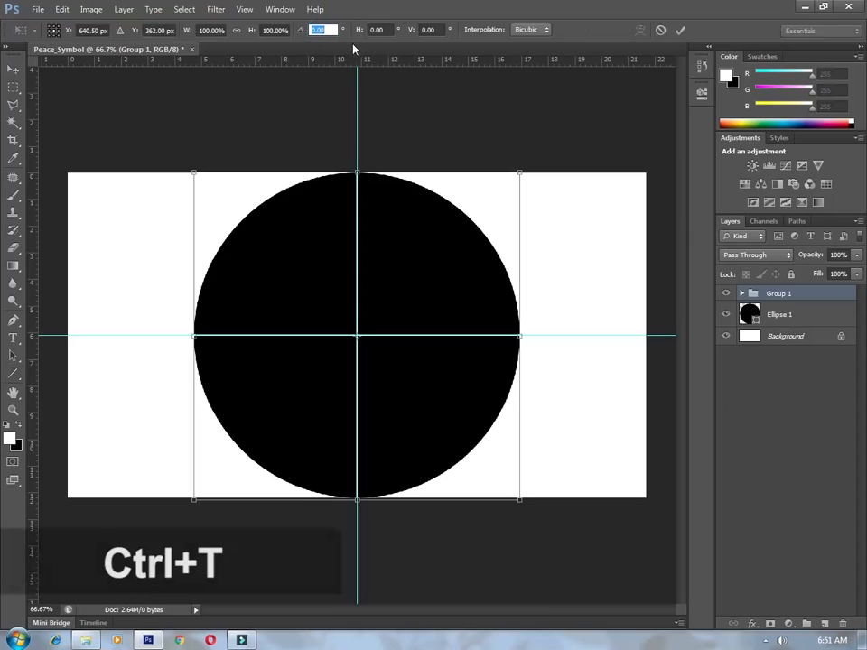
type("-45")
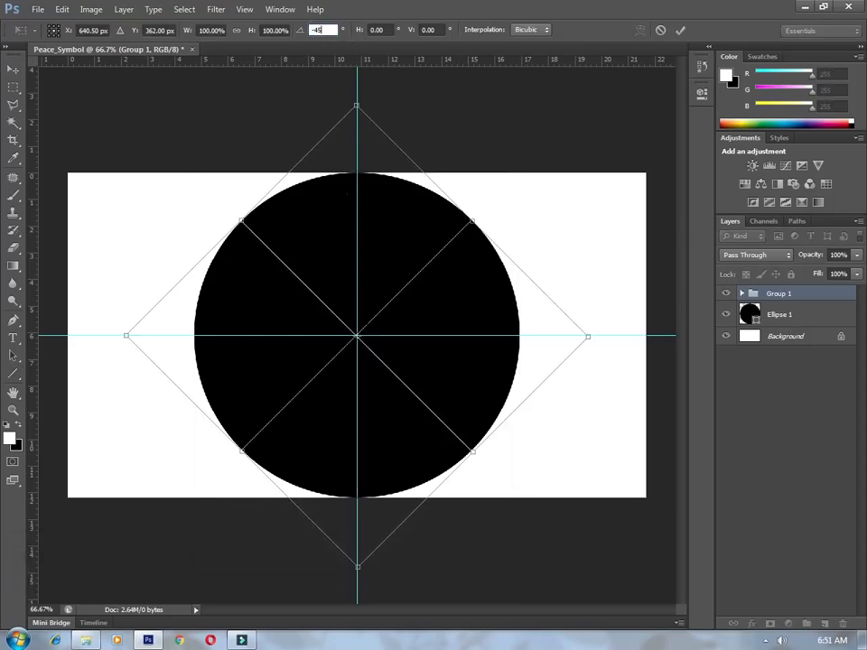
left_click(679, 30)
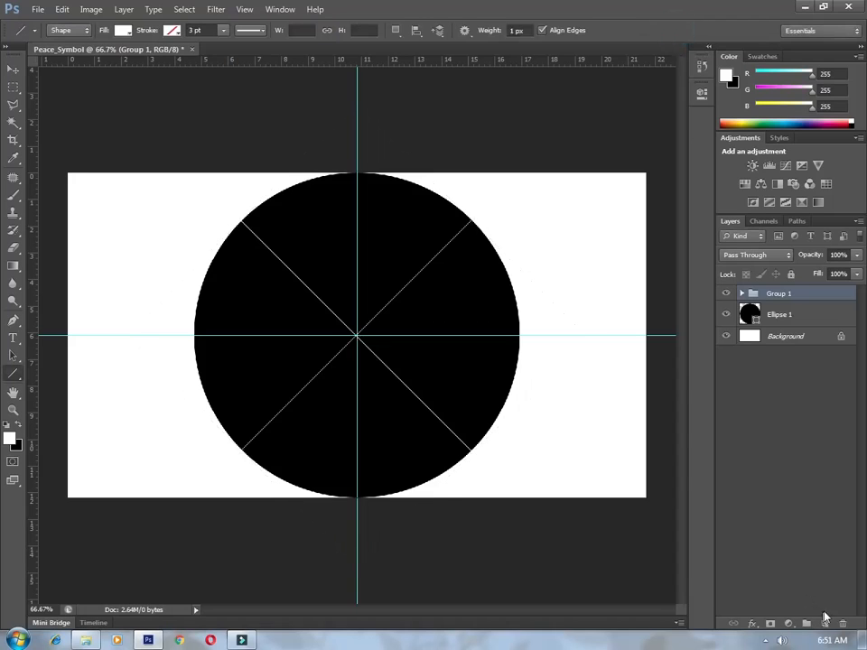
- On a new layer, draw a vertical Pen path through the circle's center and bend it into an S-curve using the diagonal lines as reference
left_click(824, 621)
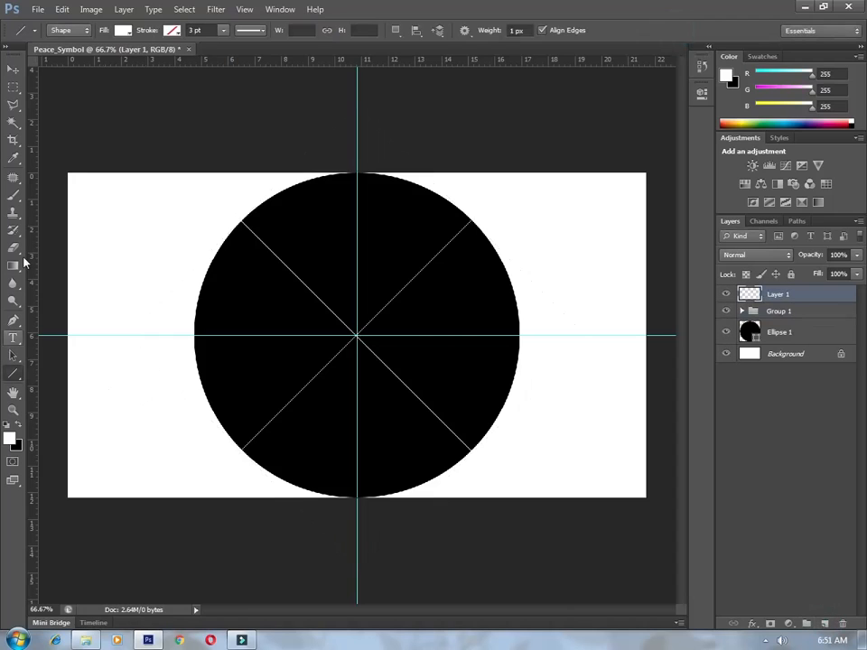
left_click(16, 323)
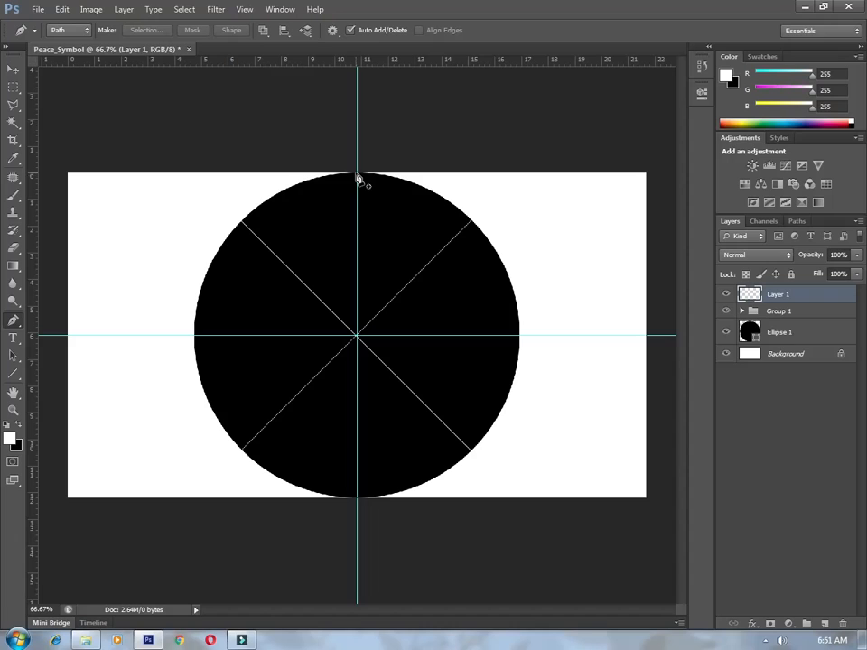
left_click(357, 174)
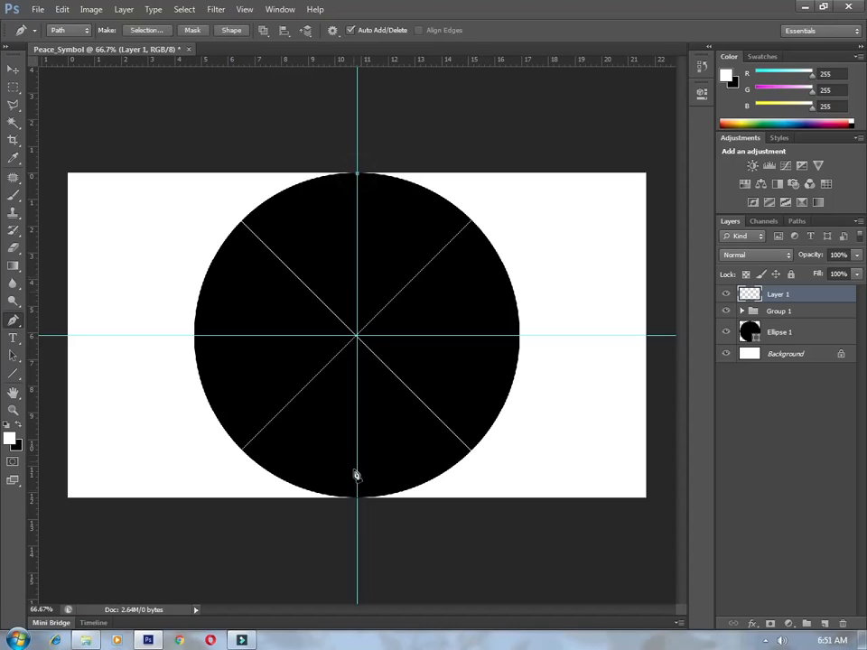
left_click(358, 499)
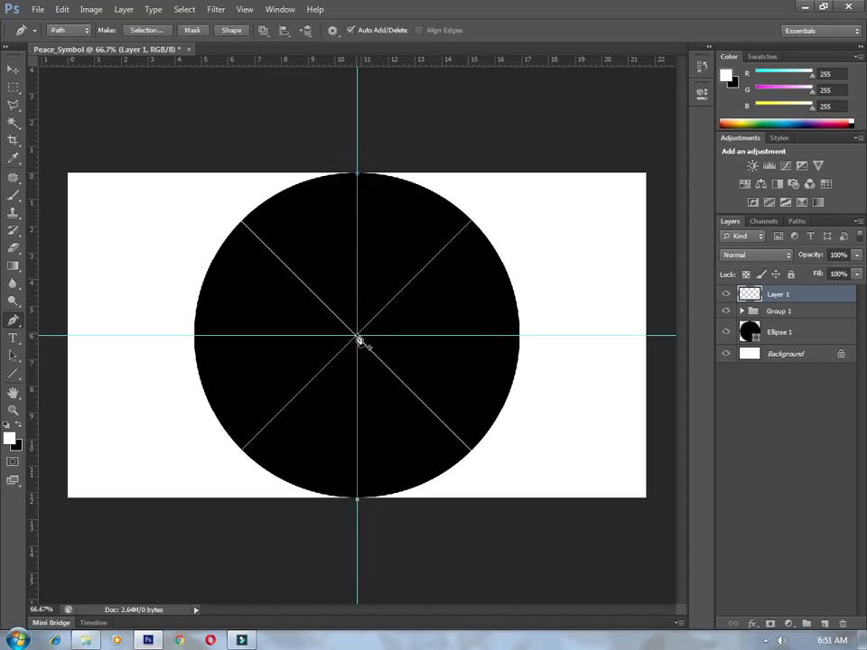
left_click(359, 339)
key("alt")
left_click_drag(358, 417, 477, 456)
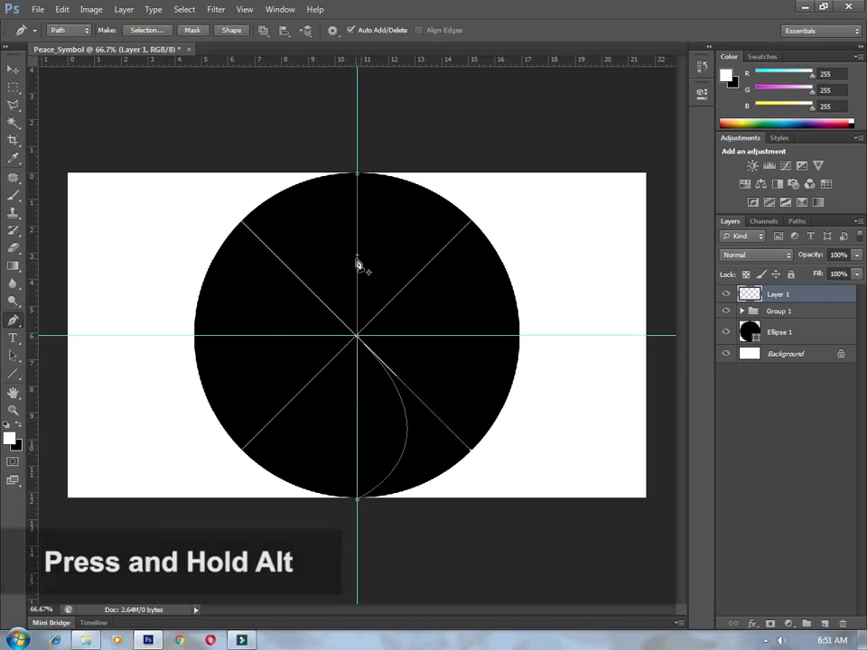
left_click_drag(358, 256, 240, 221)
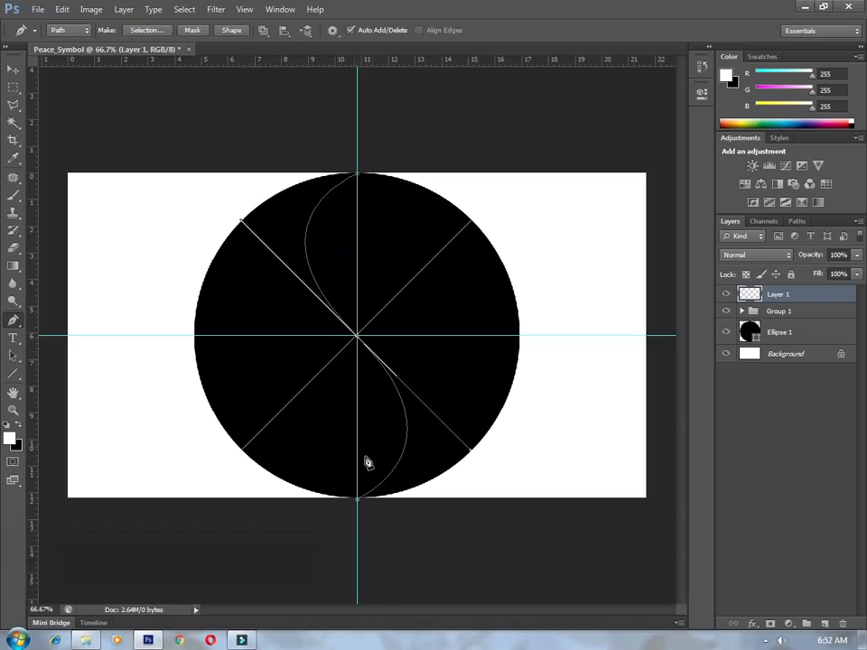
- Continue the path around the outside of the circle's left half and close it at the circle's top point
left_click(327, 522)
left_click(186, 486)
left_click(144, 349)
left_click_drag(193, 221, 200, 204)
left_click(307, 146)
left_click(416, 130)
left_click(359, 174)
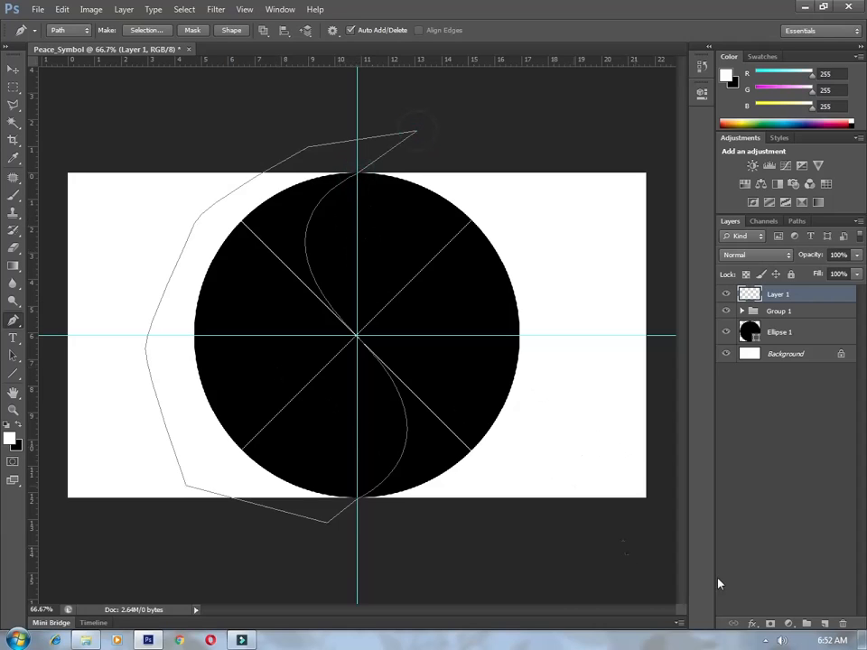
- Add a Solid Color fill layer in red (ff0000) inside the closed S-curve path
left_click(788, 623)
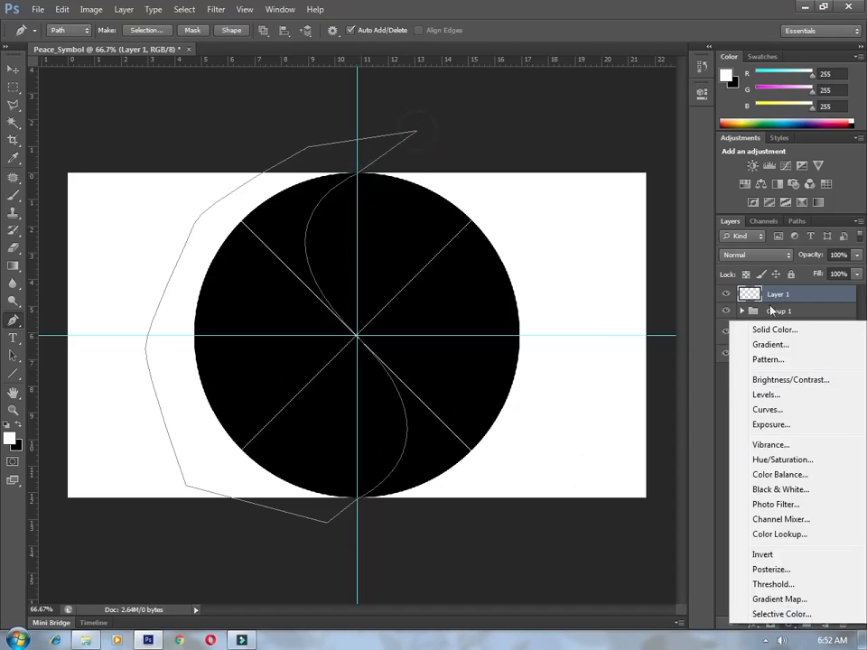
left_click(772, 330)
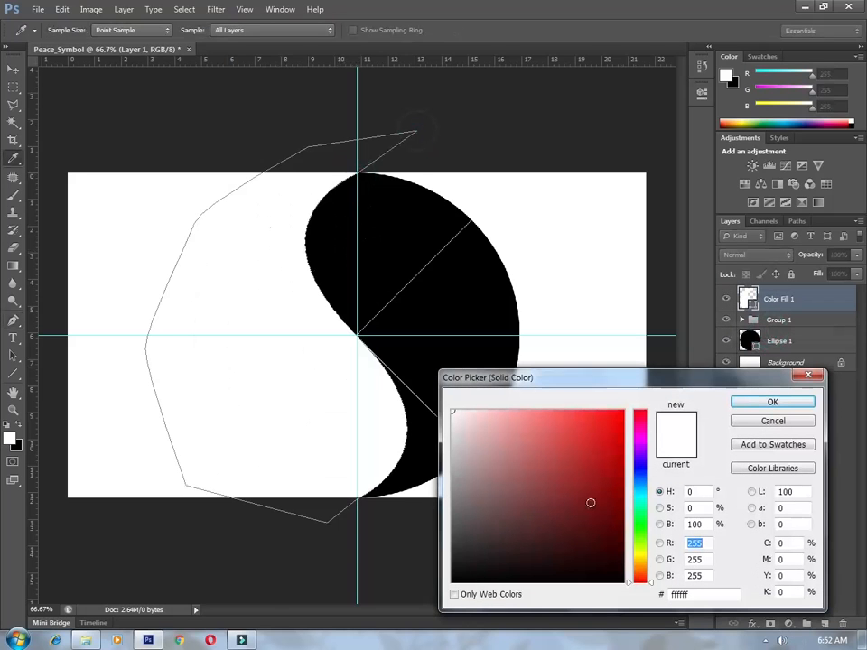
left_click_drag(574, 510, 669, 354)
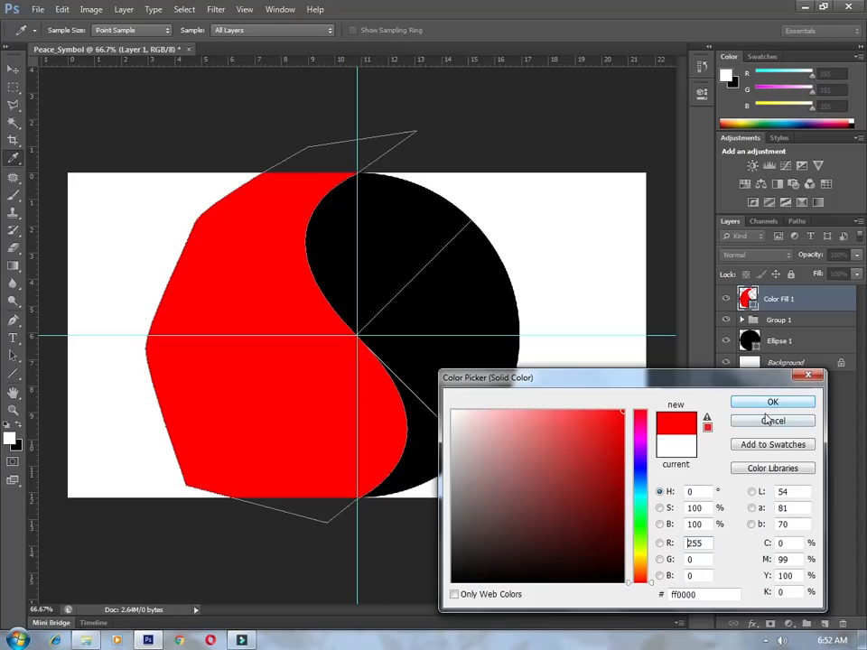
left_click(770, 404)
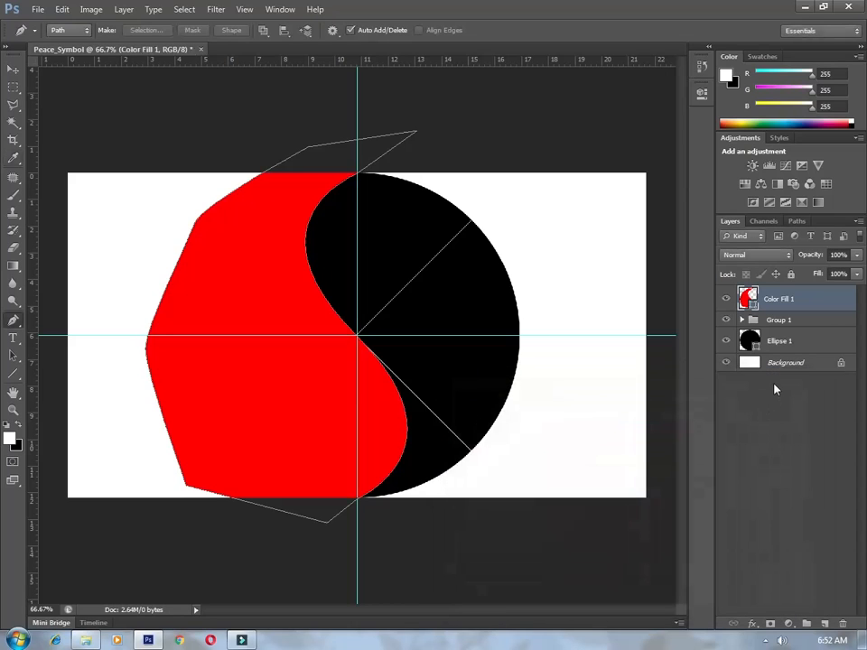
- Move the red fill layer below the line group and delete that group together with its contents
left_click_drag(782, 300, 789, 332)
right_click(796, 291)
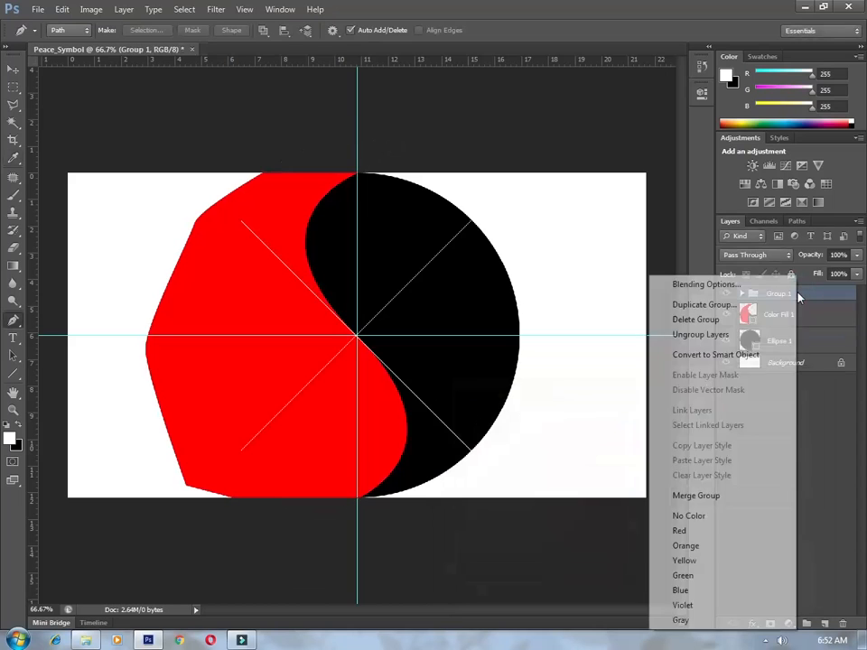
left_click(692, 320)
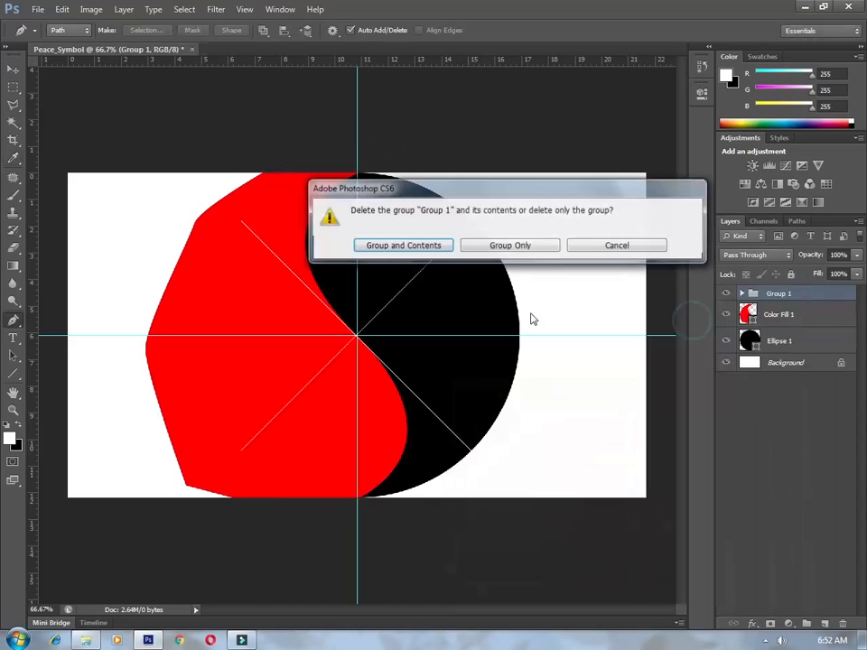
left_click(413, 254)
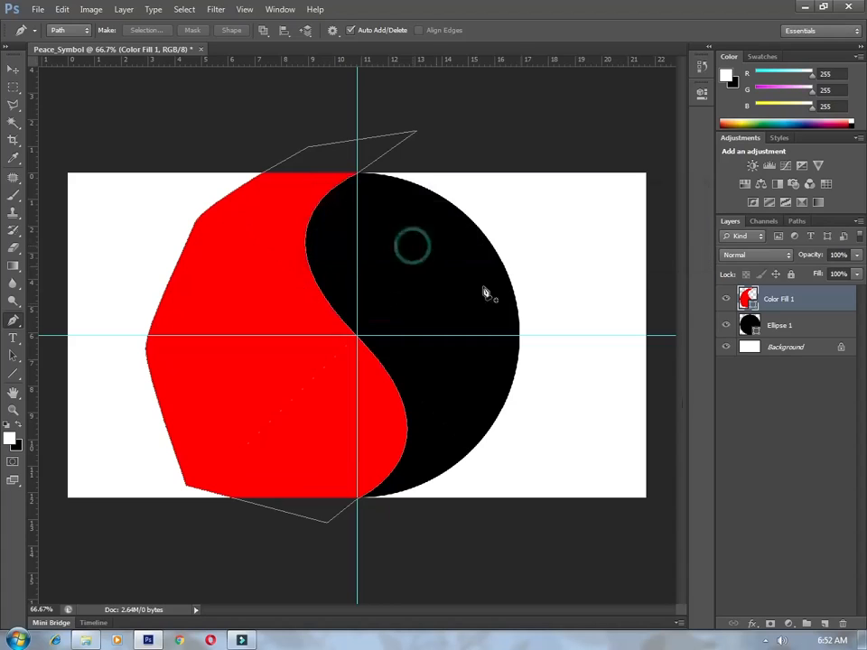
- Clip the red fill layer to the black circle with a clipping mask and group the two layers
right_click(782, 300)
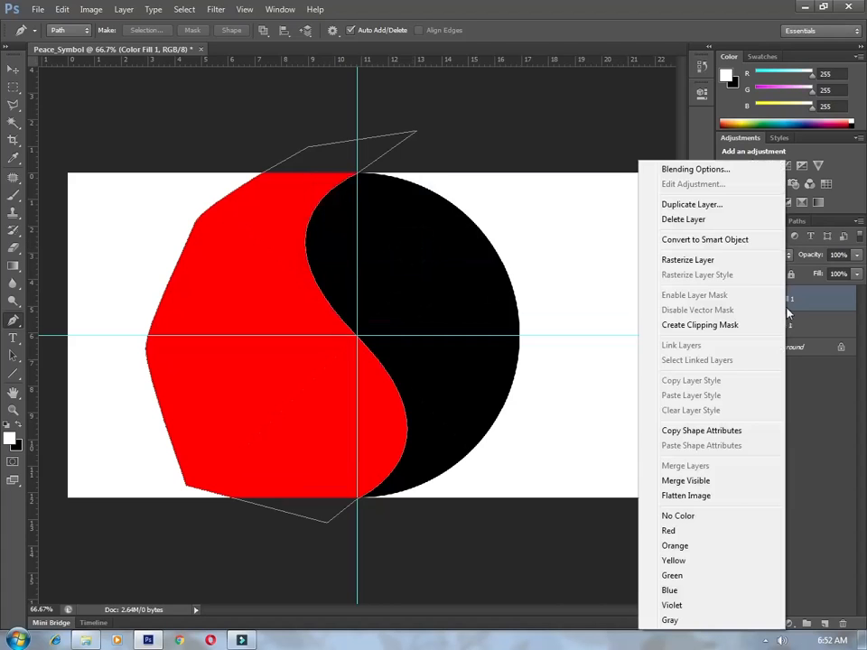
left_click(691, 326)
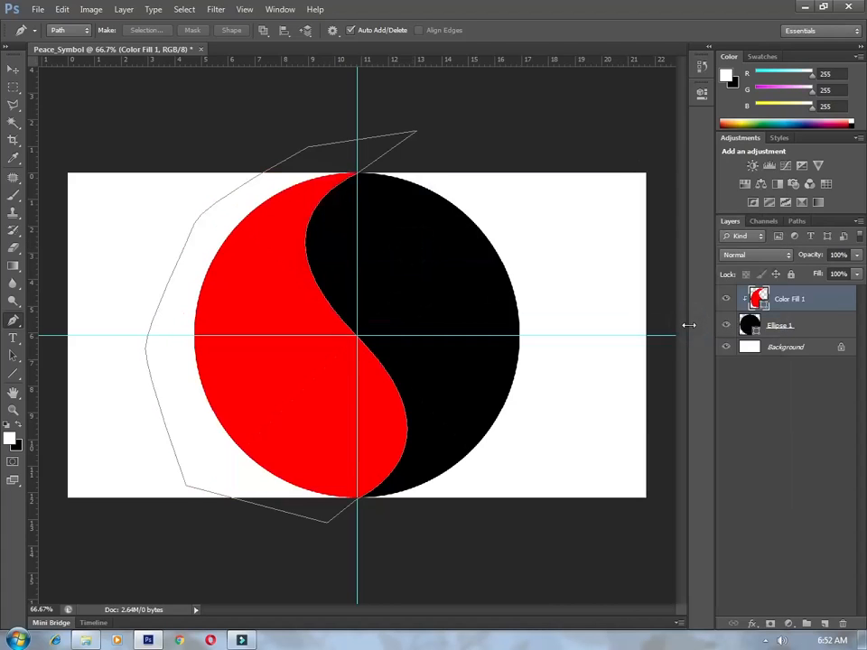
left_click(794, 331)
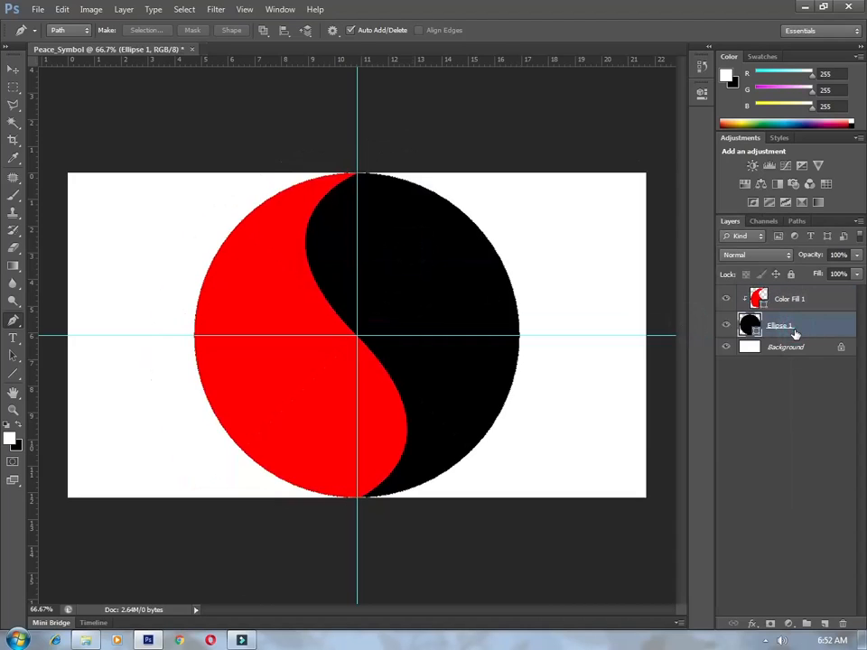
left_click(748, 294, "shift")
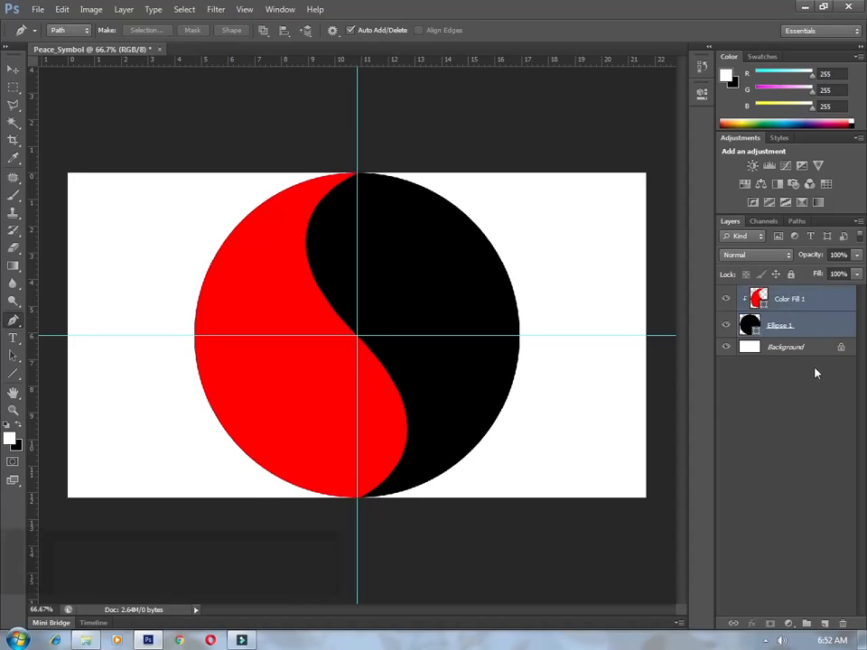
key("ctrl+g")
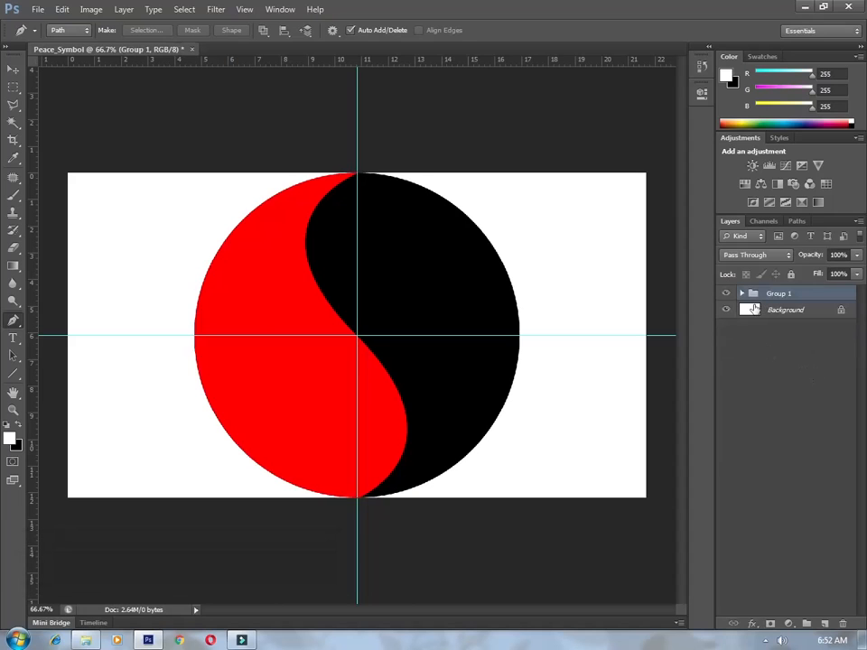
- Hide the background, stamp the visible artwork into a new merged layer, and hide the original group
left_click(726, 309)
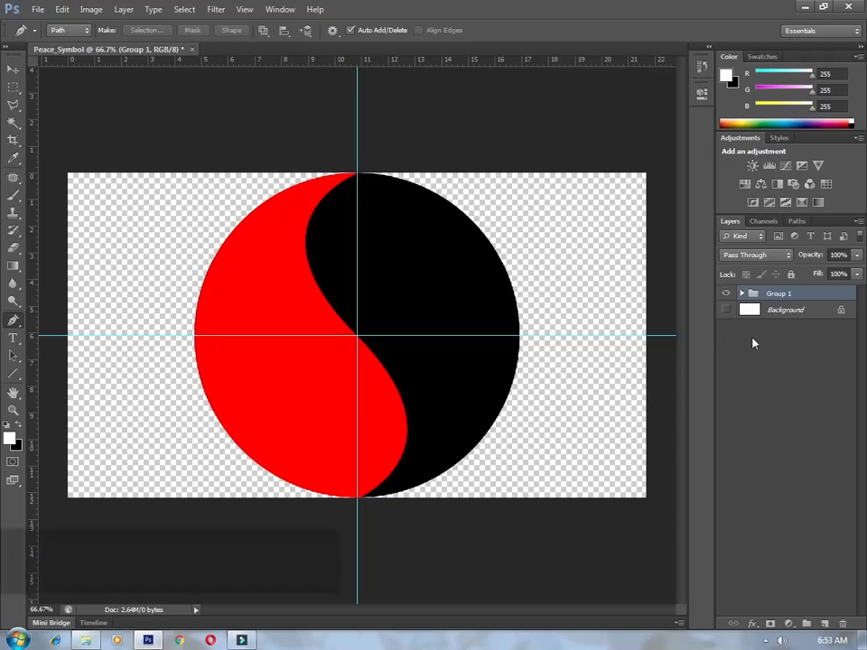
key("ctrl+alt+shift+e")
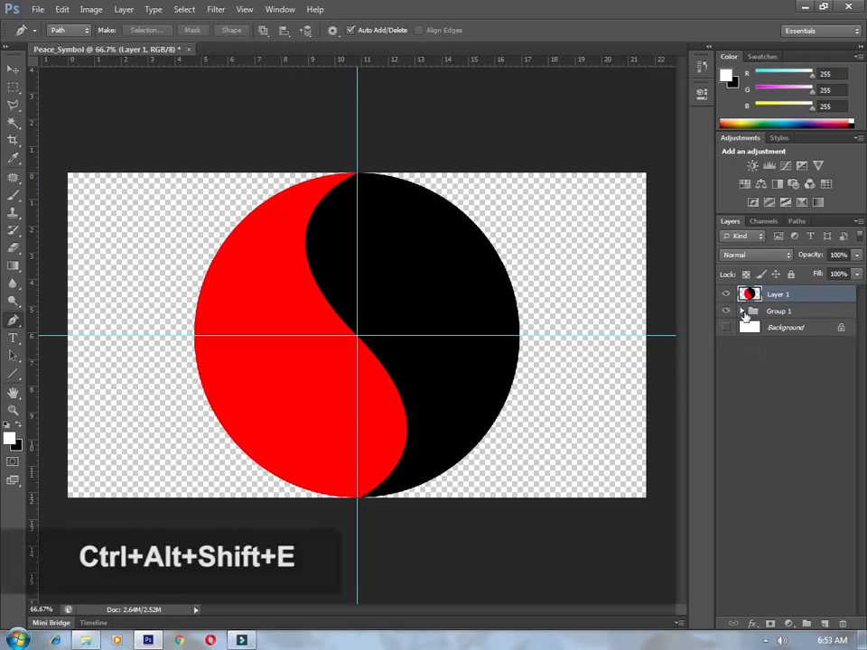
left_click(725, 310)
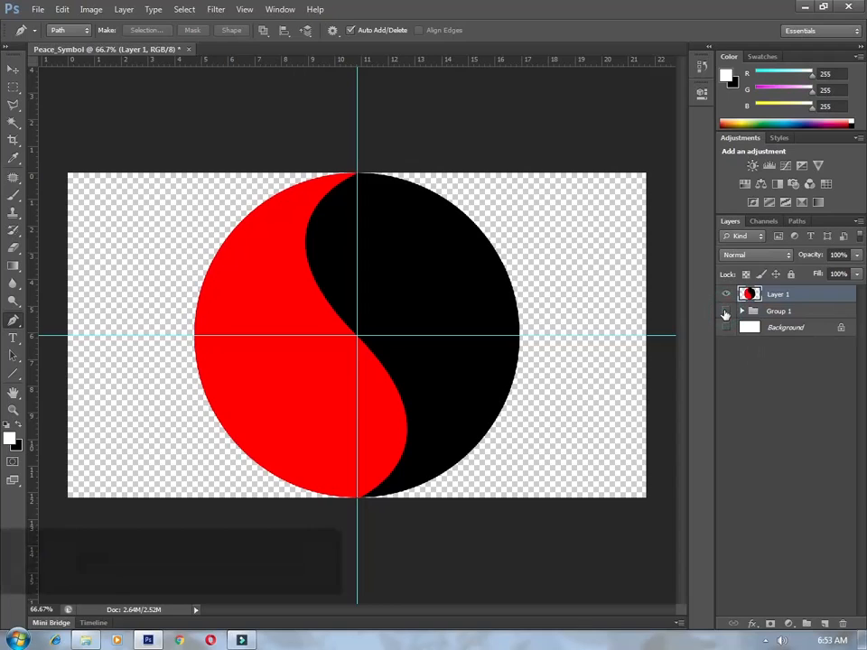
- Scale the merged symbol layer proportionally to 80% with Free Transform
left_click(13, 69)
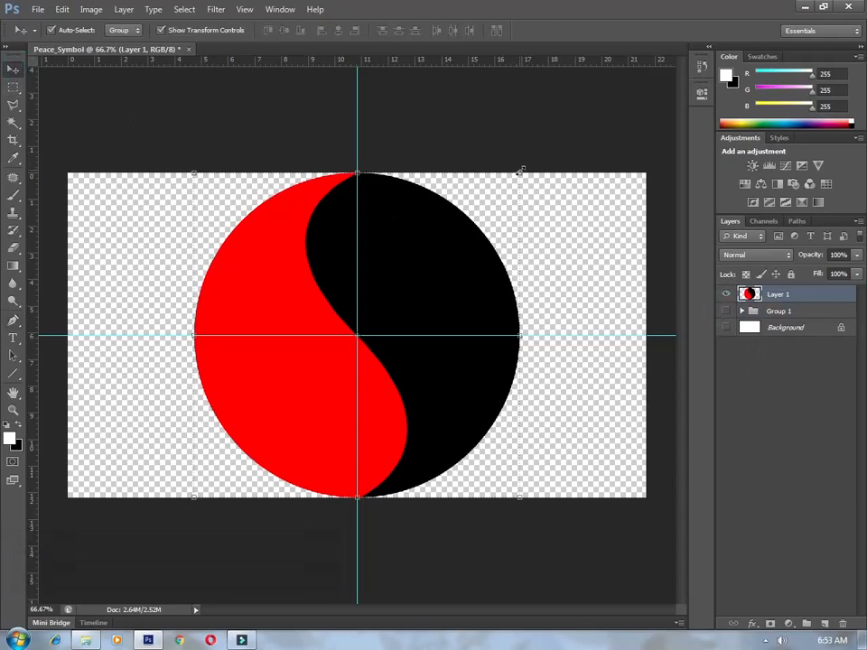
key("ctrl+t")
left_click(237, 30)
left_click(275, 30)
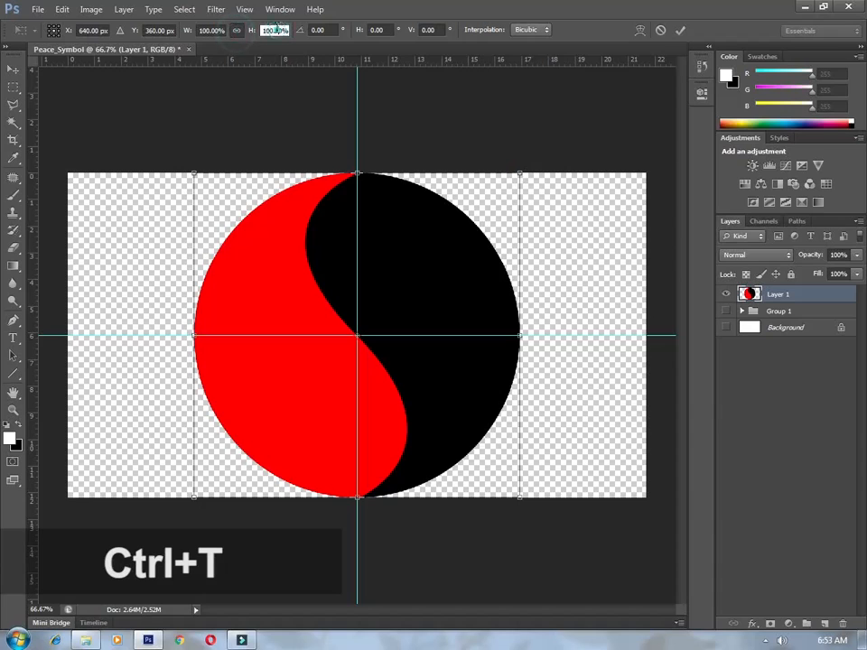
type("80")
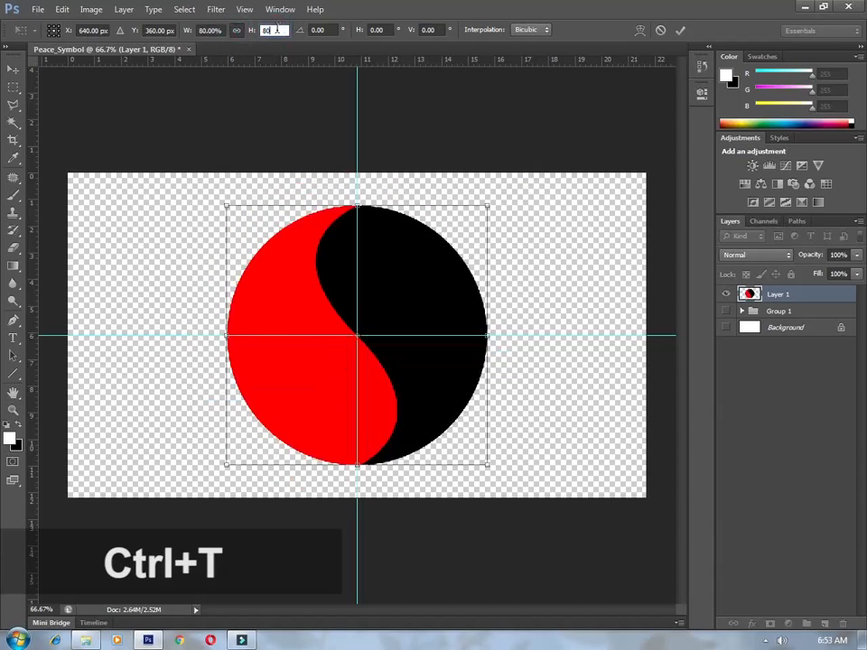
left_click(681, 30)
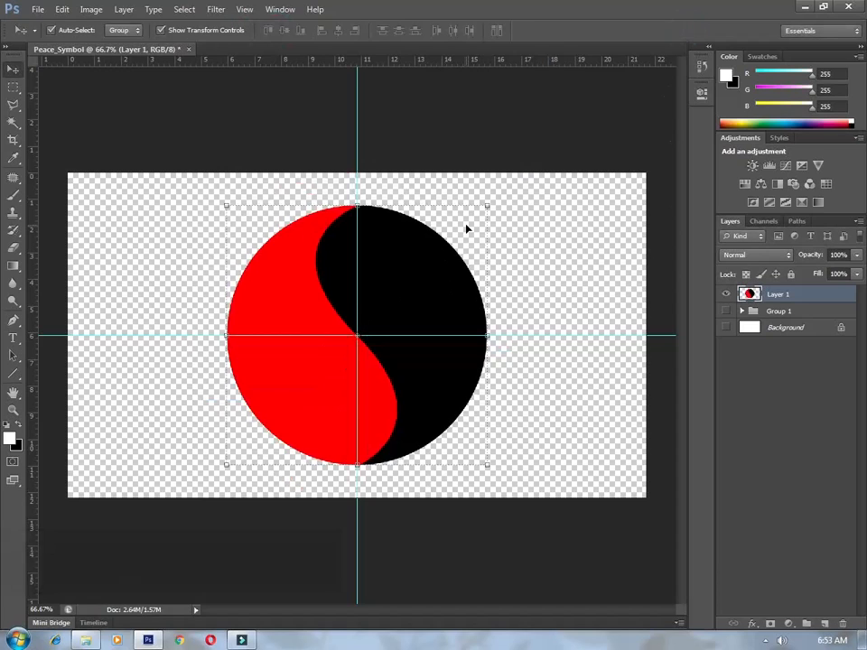
- Rotate the merged symbol layer by -15 degrees with Free Transform
key("ctrl+t")
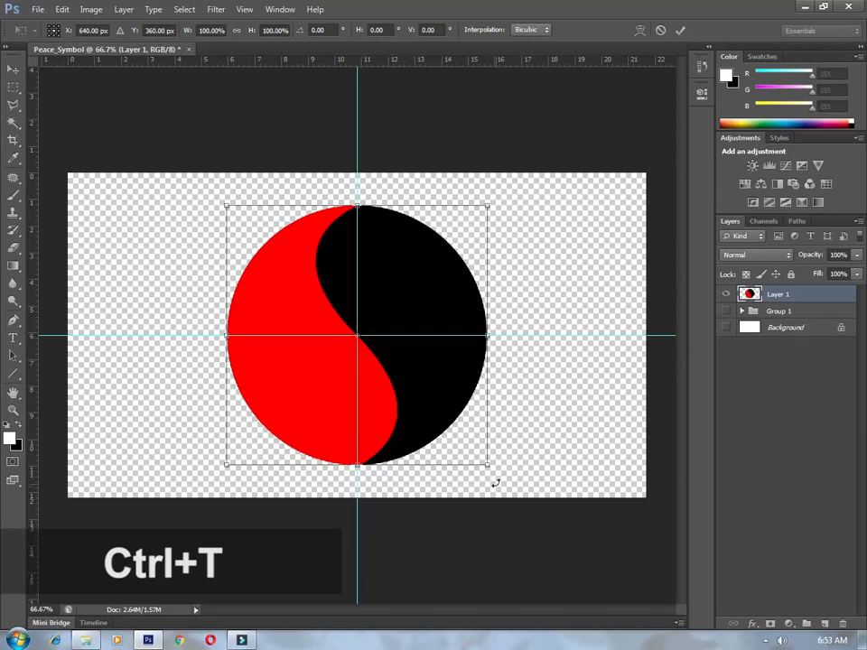
left_click(318, 30)
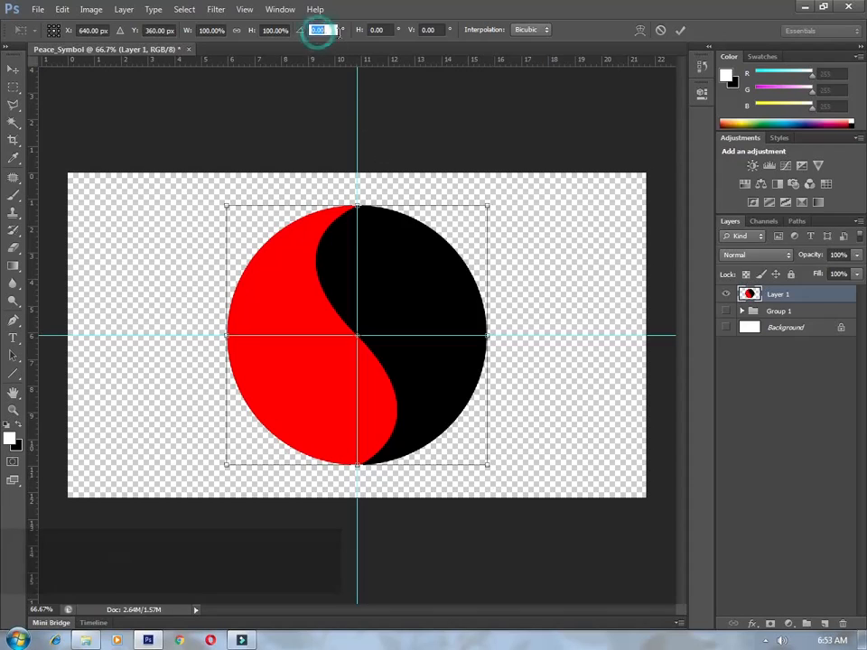
type("-15")
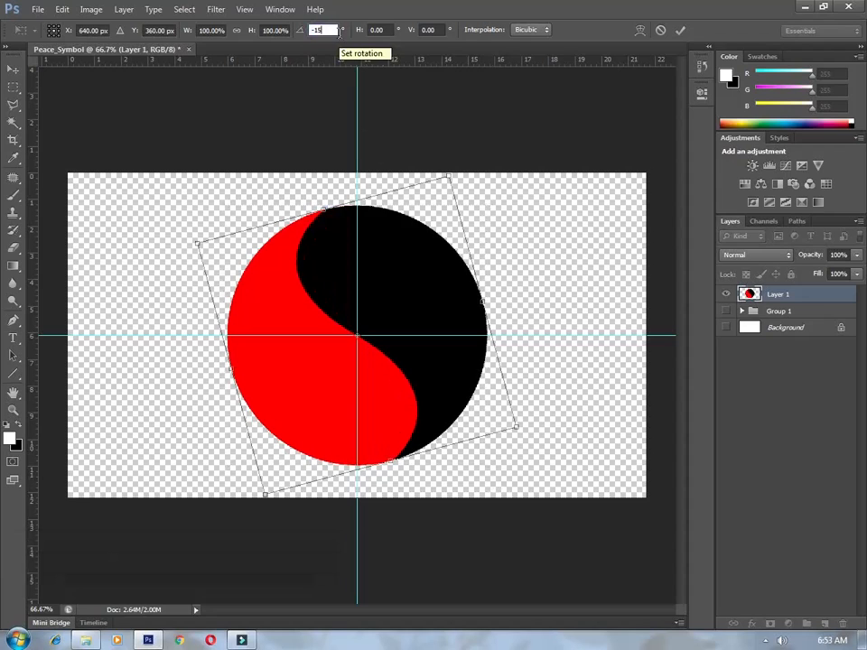
left_click(681, 31)
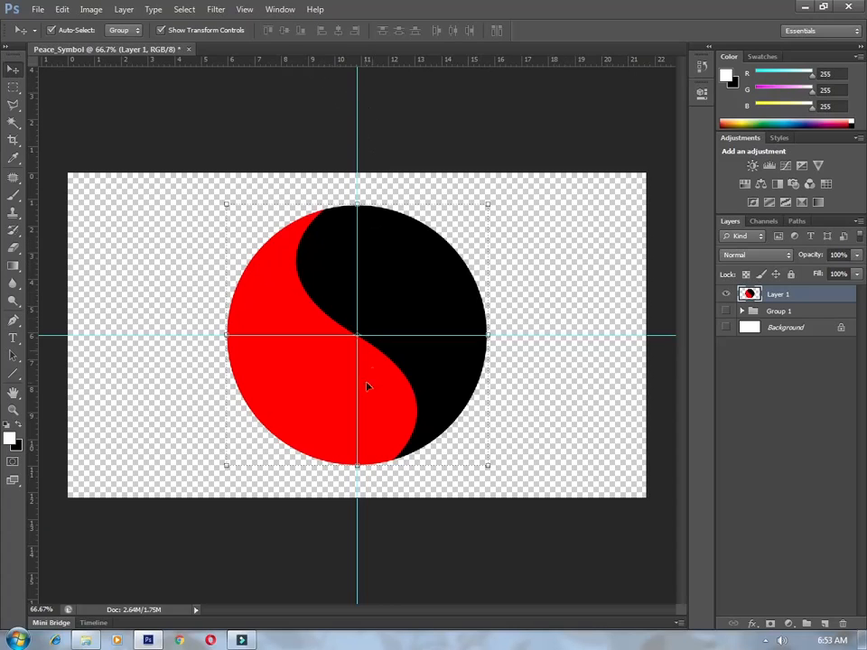
- Add horizontal guides through the upper and lower lobes, and draw a white 96 px circle centered where the lower guide crosses the vertical one
left_click_drag(338, 59, 364, 339)
left_click_drag(365, 60, 372, 407)
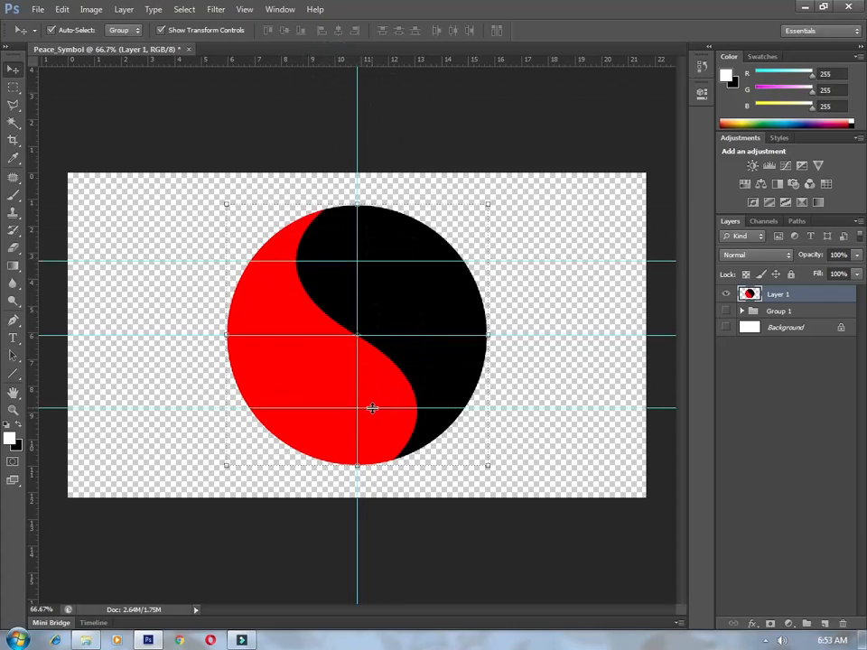
left_click(15, 373)
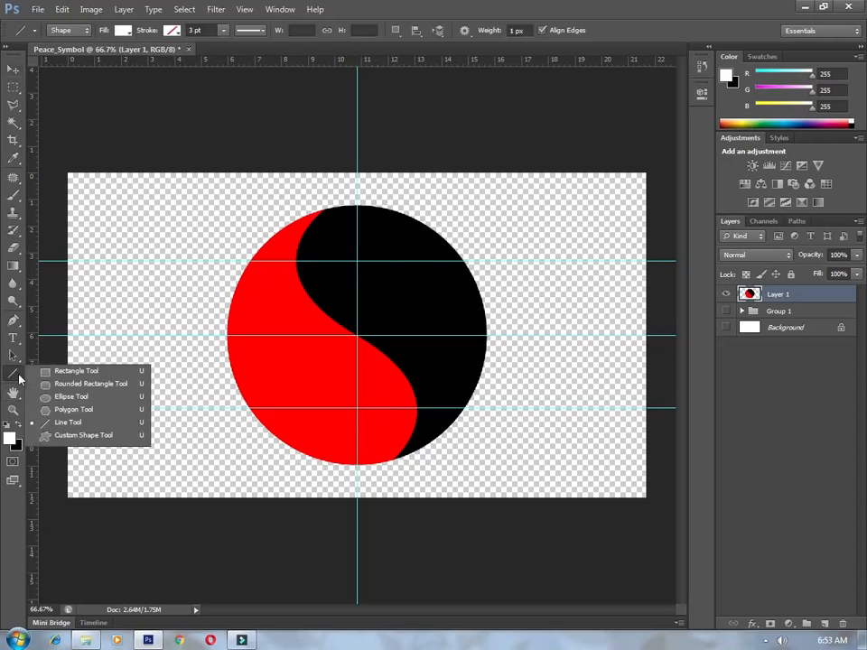
left_click(63, 398)
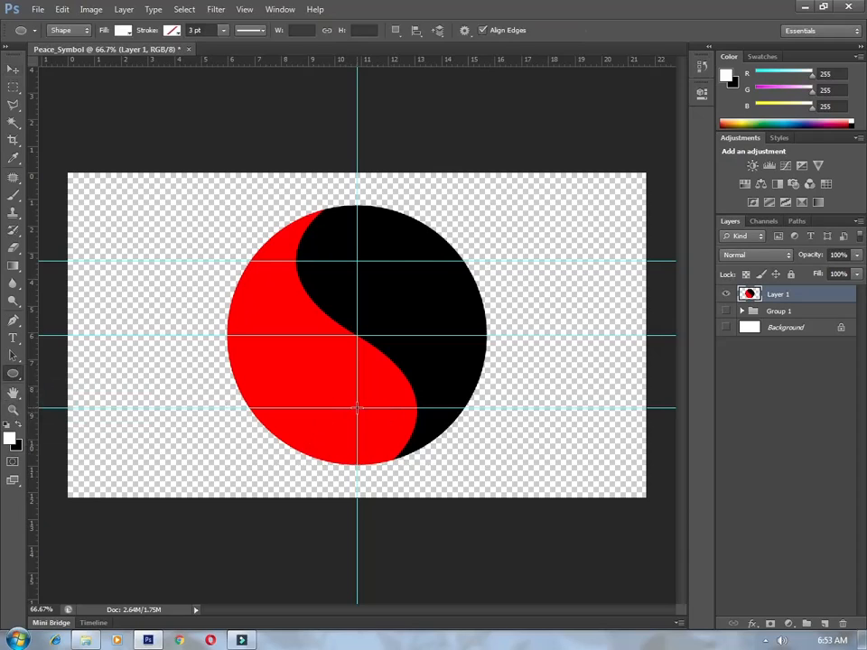
left_click_drag(356, 407, 377, 370)
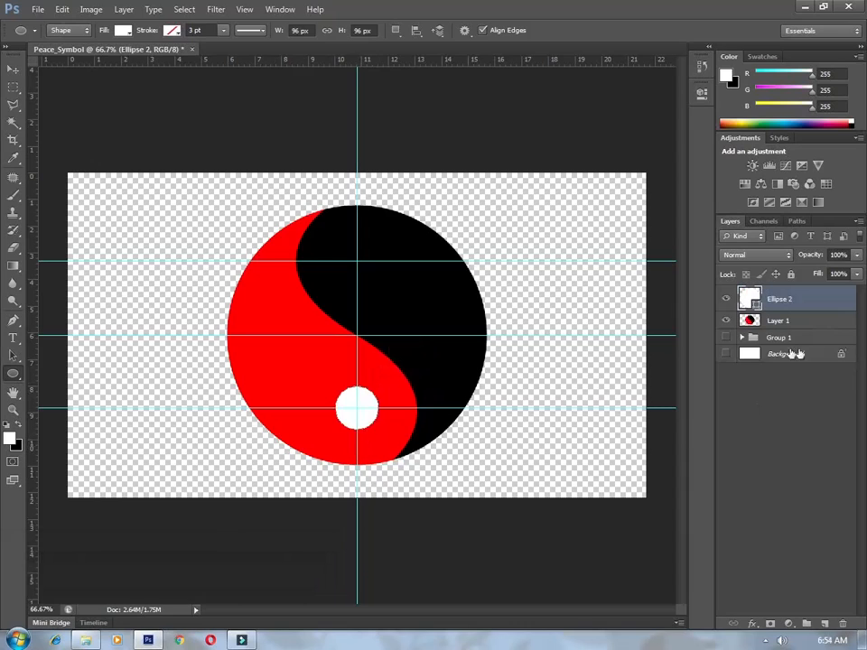
- Duplicate the small white circle and move the copy to where the upper guide crosses the vertical guide
right_click(784, 302)
left_click(700, 203)
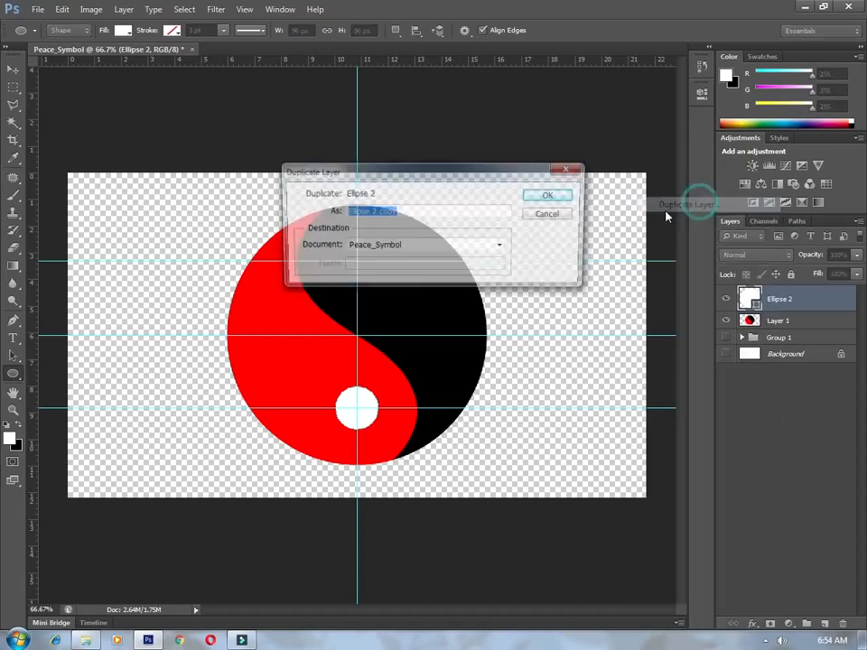
left_click(537, 195)
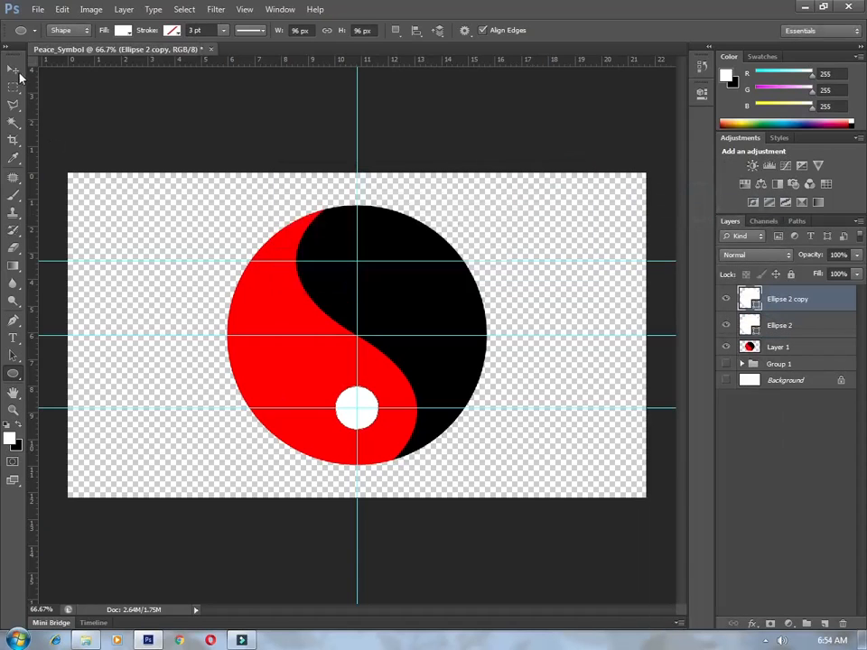
left_click(14, 70)
left_click_drag(370, 404, 371, 254)
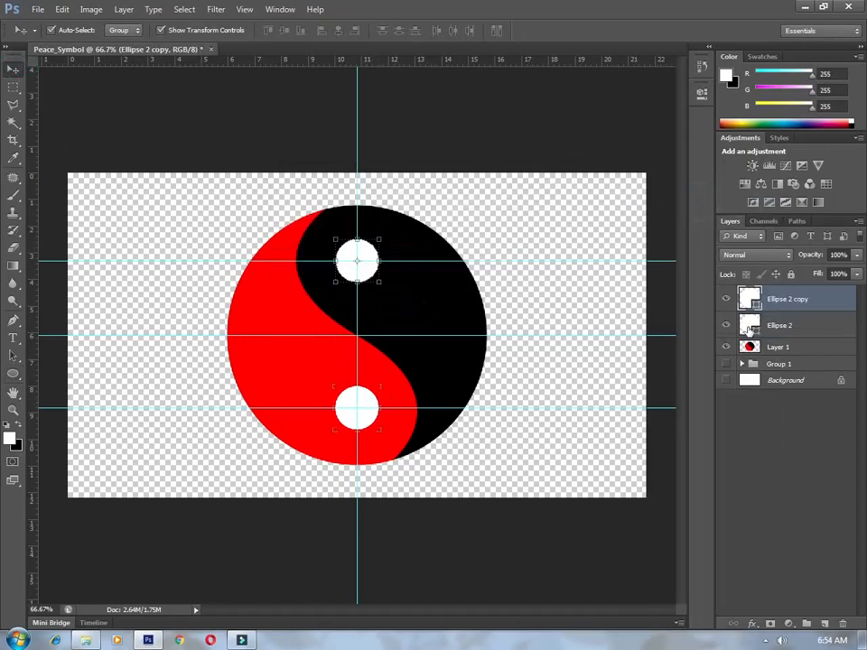
- Recolor the upper small circle with the red sampled from the symbol
double_click(749, 301)
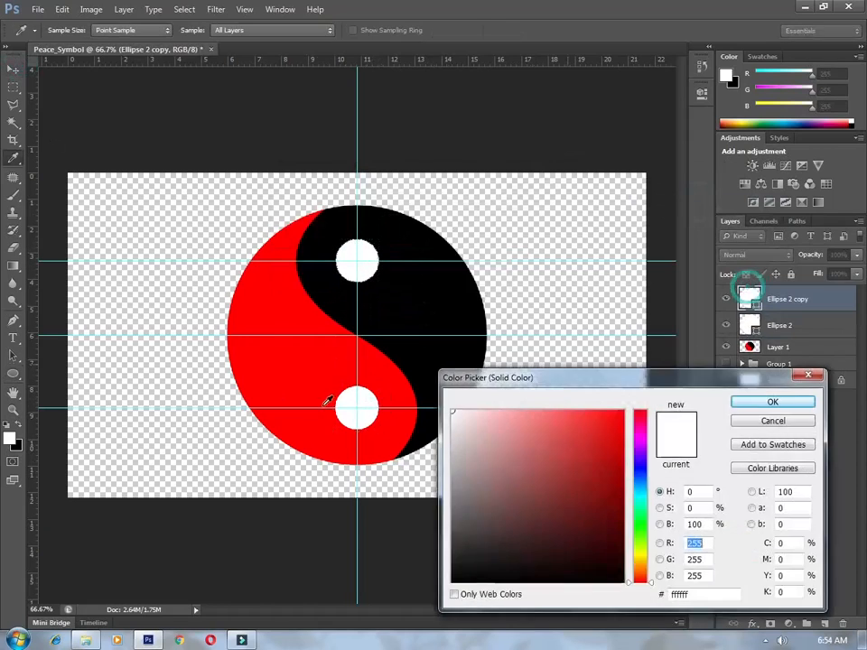
left_click(280, 356)
left_click(772, 402)
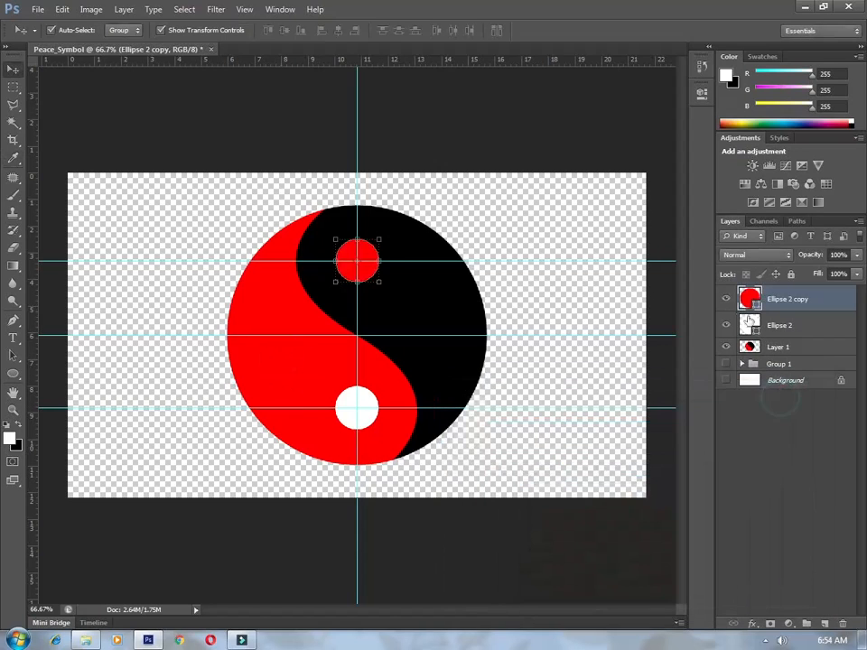
- Recolor the lower small circle black (000000), sampled from the symbol's dark half
left_click(754, 325)
double_click(754, 325)
left_click(414, 290)
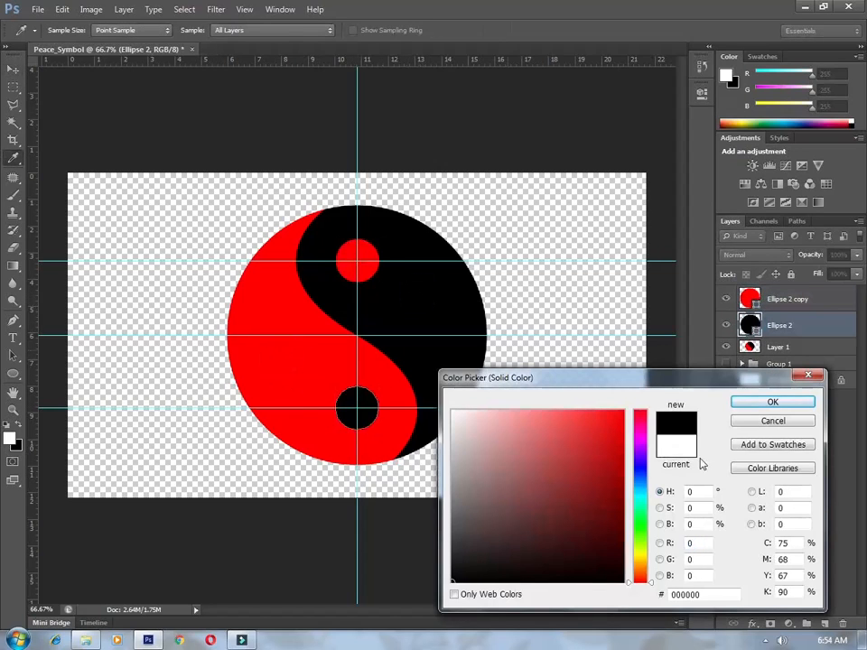
left_click(749, 394)
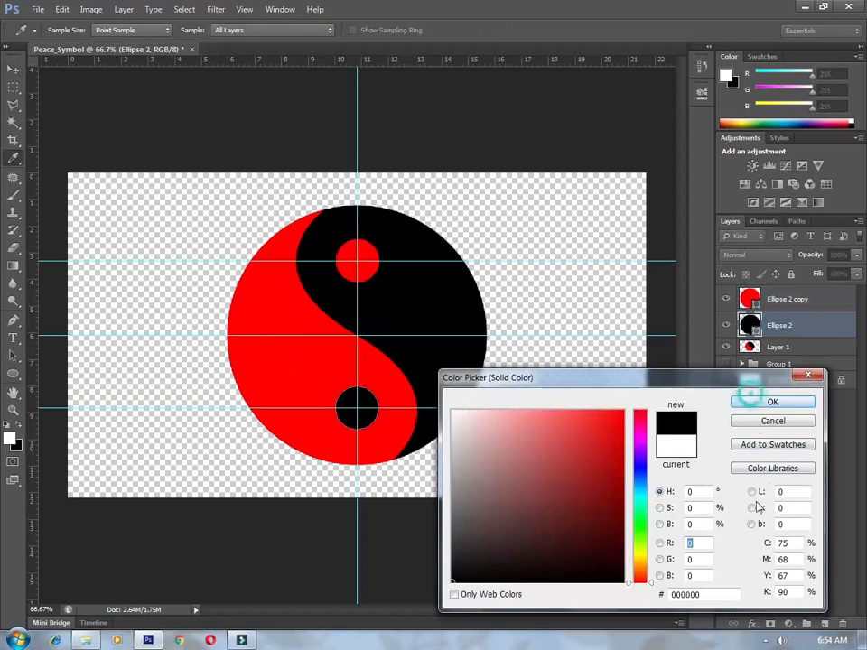
left_click(769, 402)
key("v")
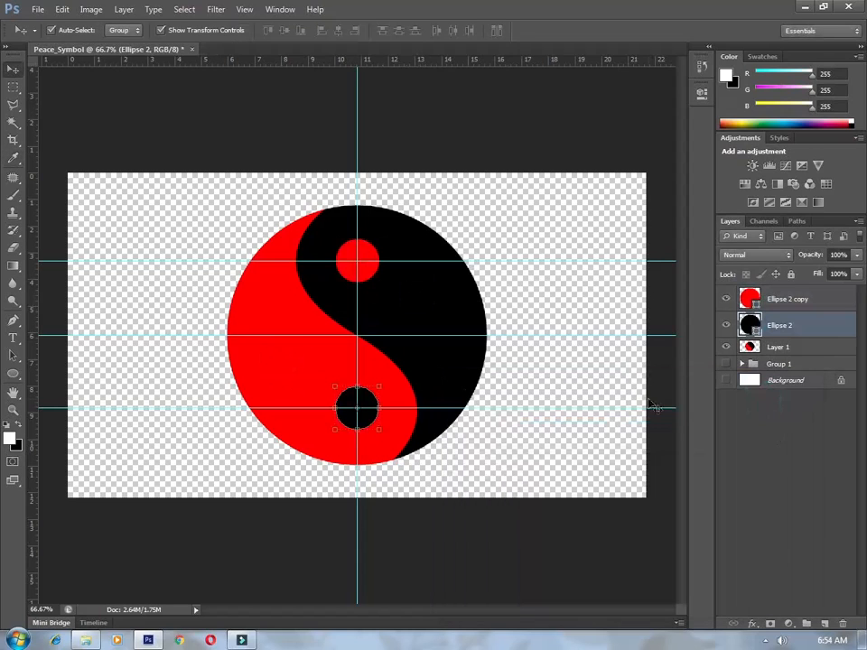
- Add a gradient fill layer directly above the hidden Group 1, using the black-to-white gradient preset
left_click(465, 132)
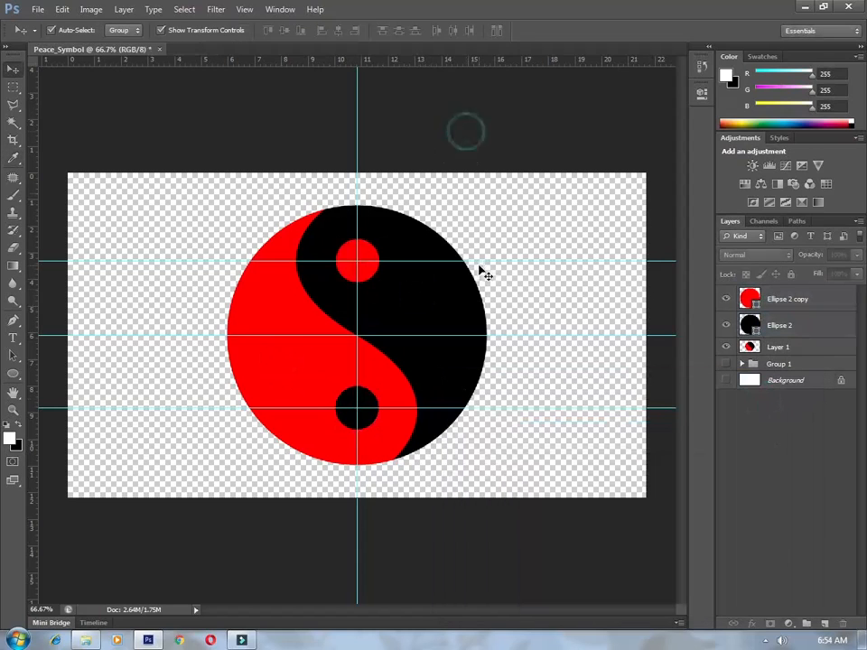
left_click(792, 364)
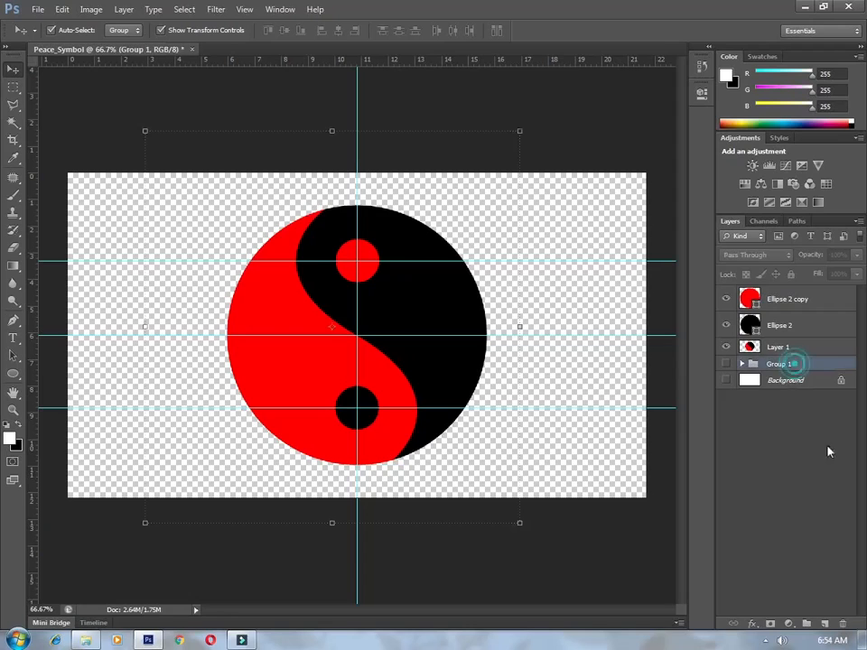
left_click(788, 624)
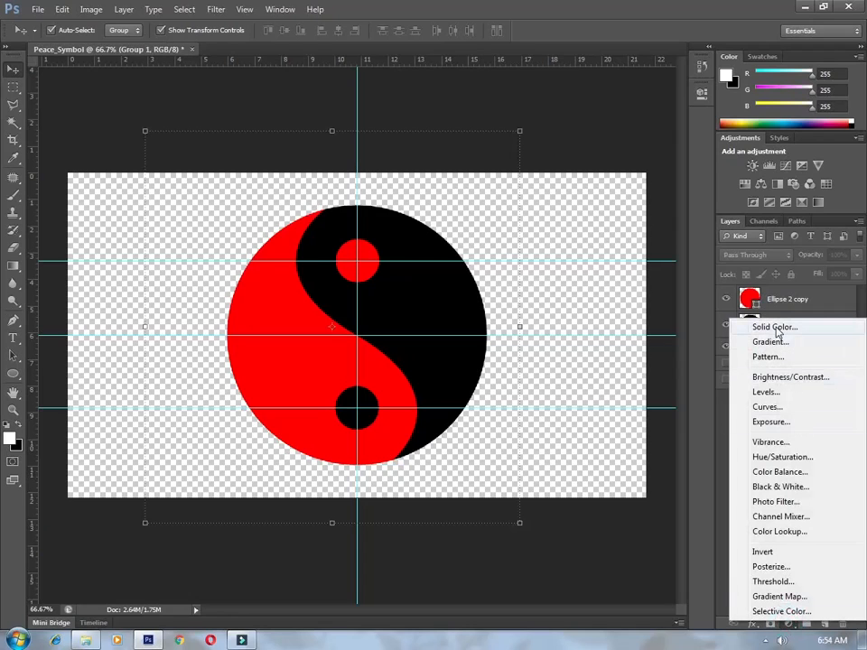
left_click(769, 342)
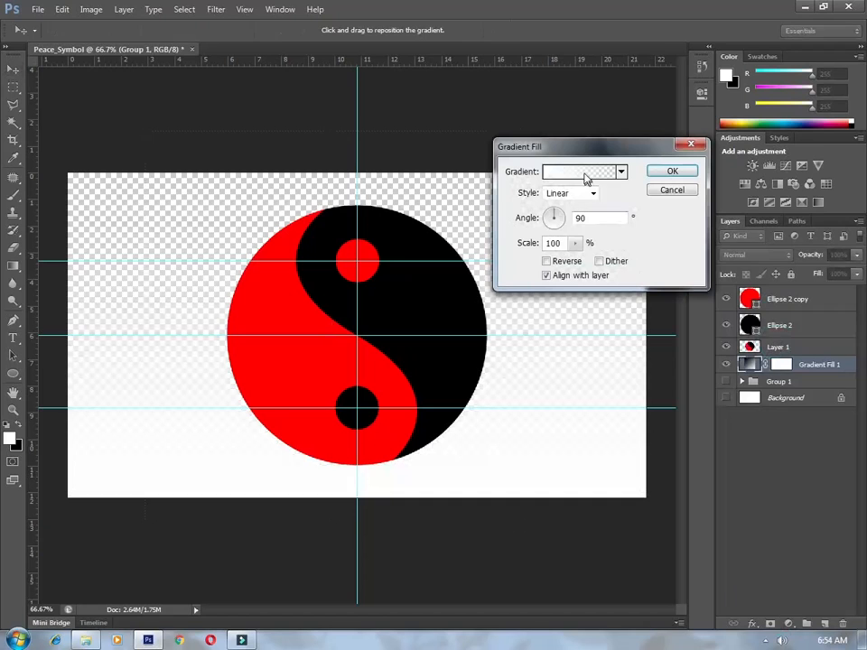
left_click(582, 173)
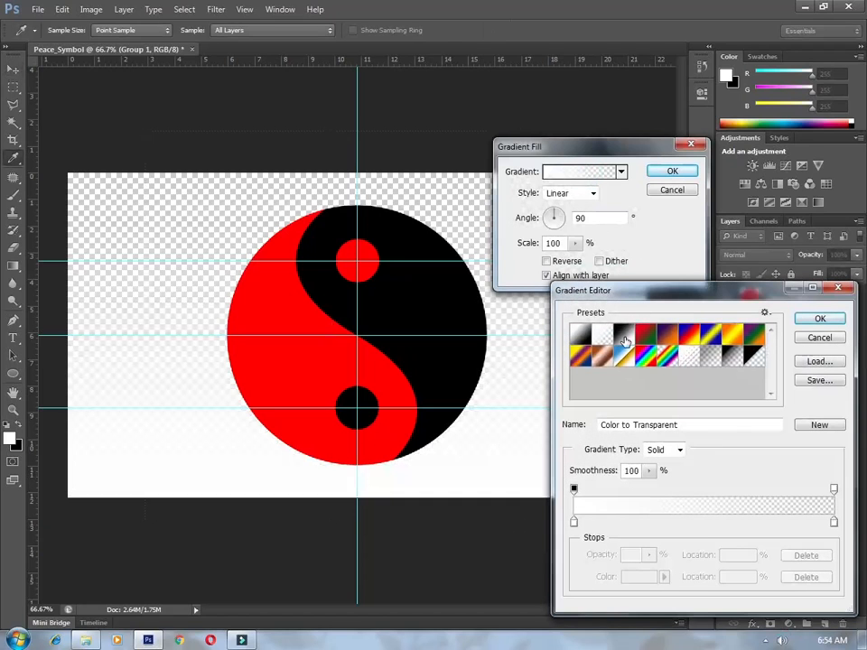
left_click(623, 336)
- Change the gradient's white end stop to dark red (a80101), keeping the other end black, and accept the edited gradient
double_click(833, 522)
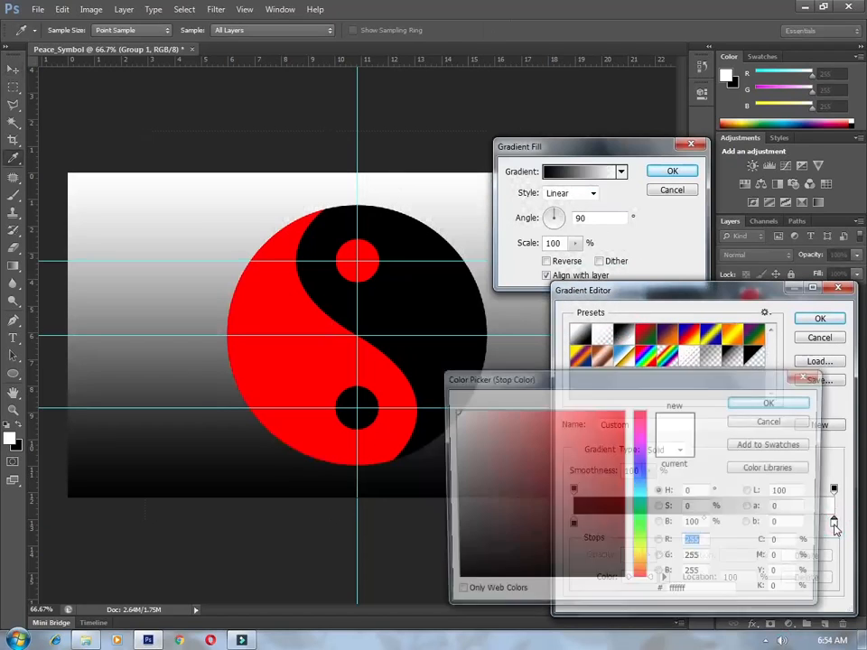
left_click_drag(558, 517, 697, 369)
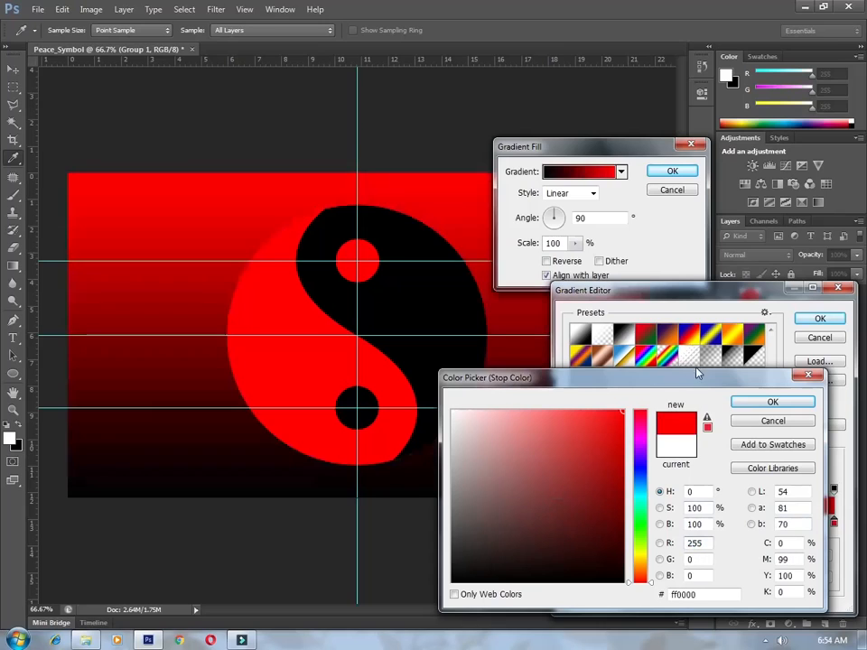
left_click(750, 399)
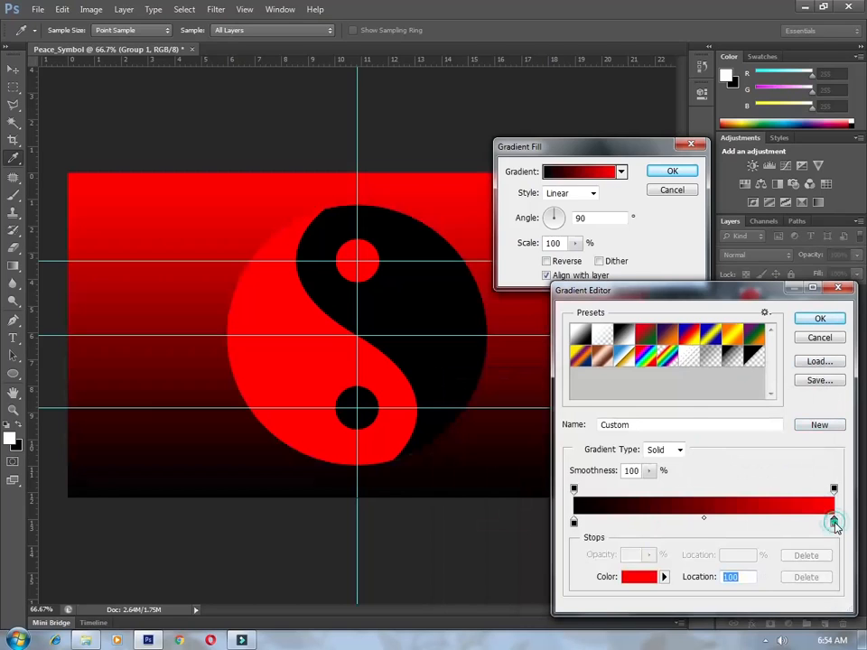
double_click(834, 524)
left_click_drag(619, 440, 622, 469)
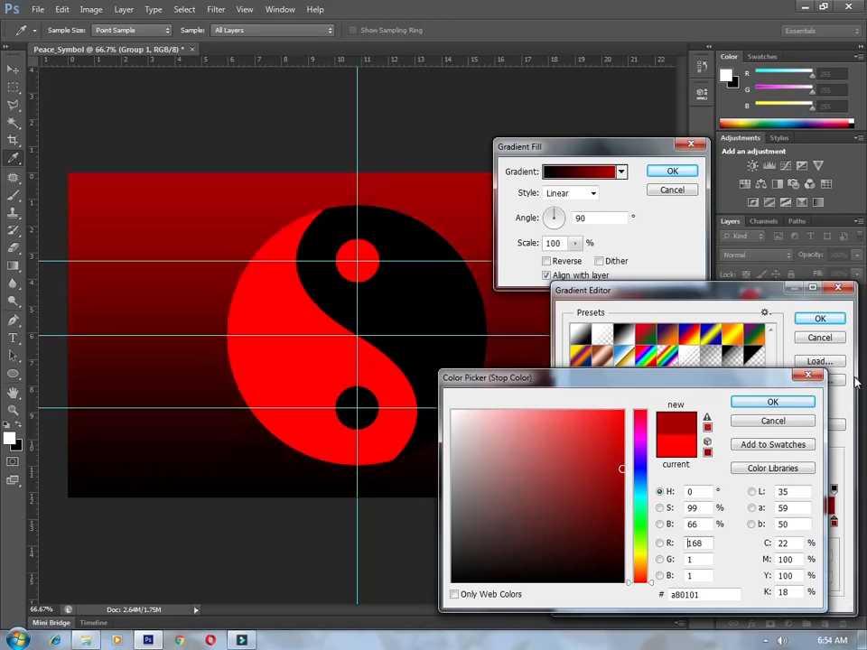
left_click(759, 402)
left_click(814, 321)
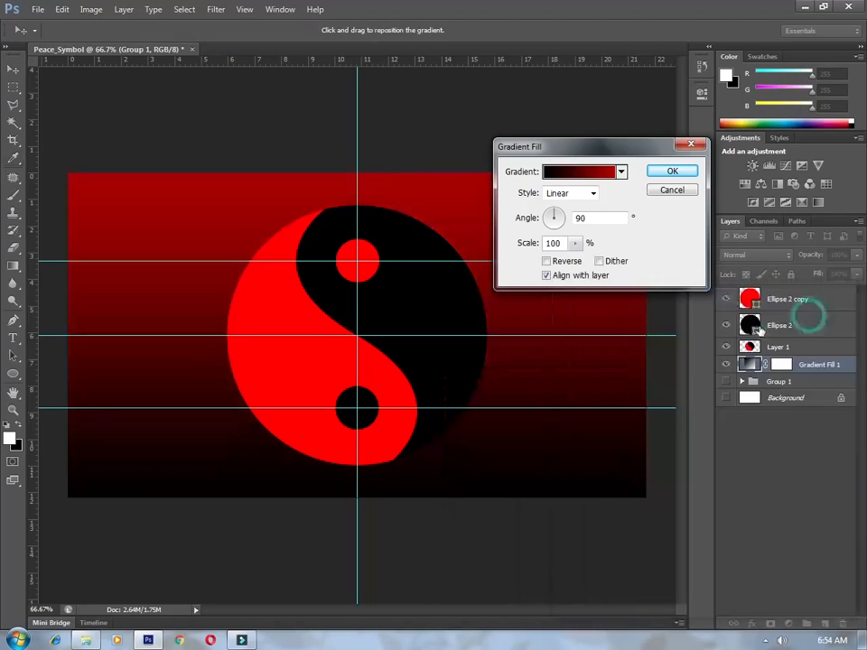
- Make the gradient fill radial and reversed with a scale of 167%, and apply it
left_click(566, 194)
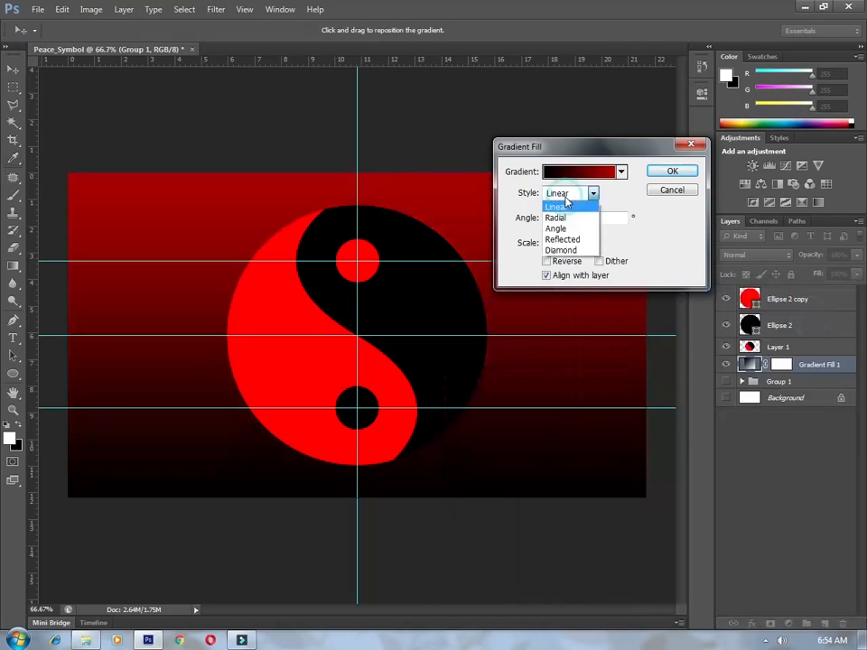
left_click(558, 218)
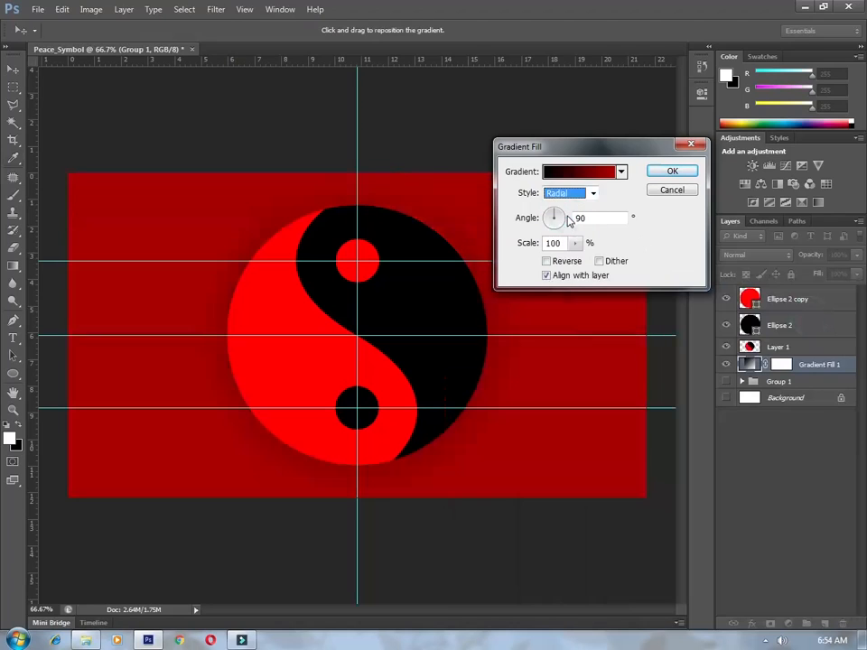
left_click(546, 261)
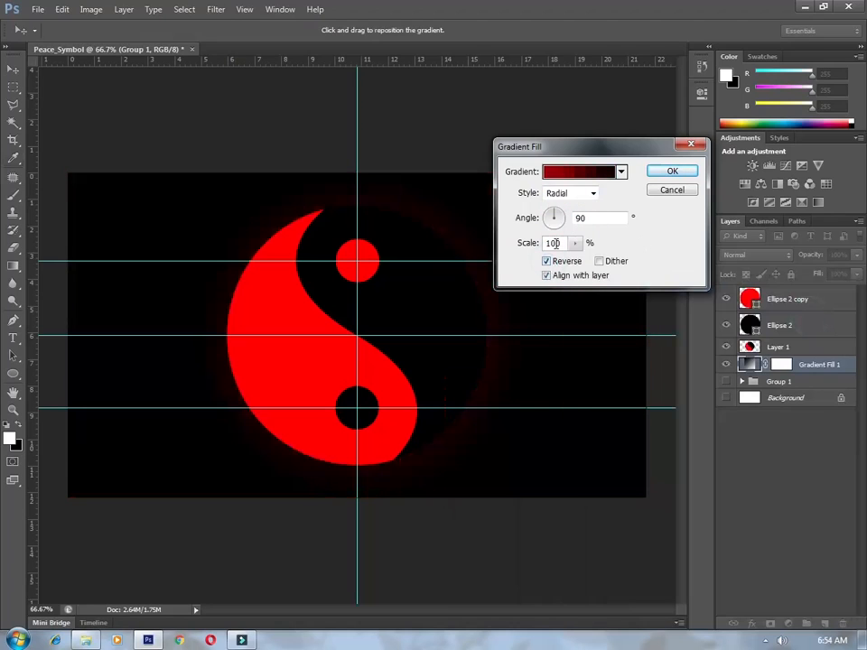
left_click_drag(528, 247, 572, 247)
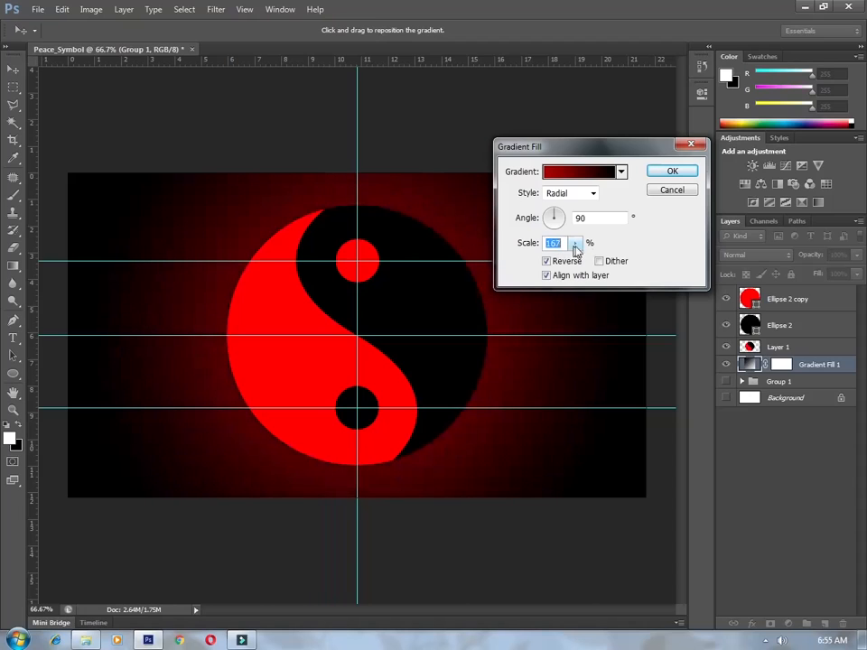
left_click(673, 173)
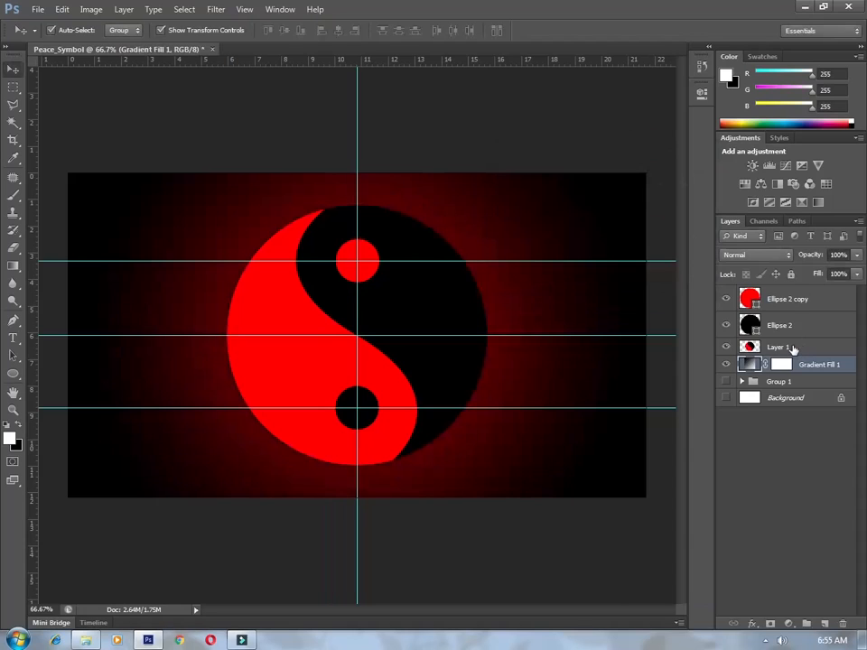
- Group Layer 1 and the two small circle layers, Ellipse 2 and Ellipse 2 copy
mouse_move(792, 350)
left_mouse_down()
mouse_move(789, 362)
mouse_move(793, 341)
left_mouse_up()
left_click(793, 305, "shift")
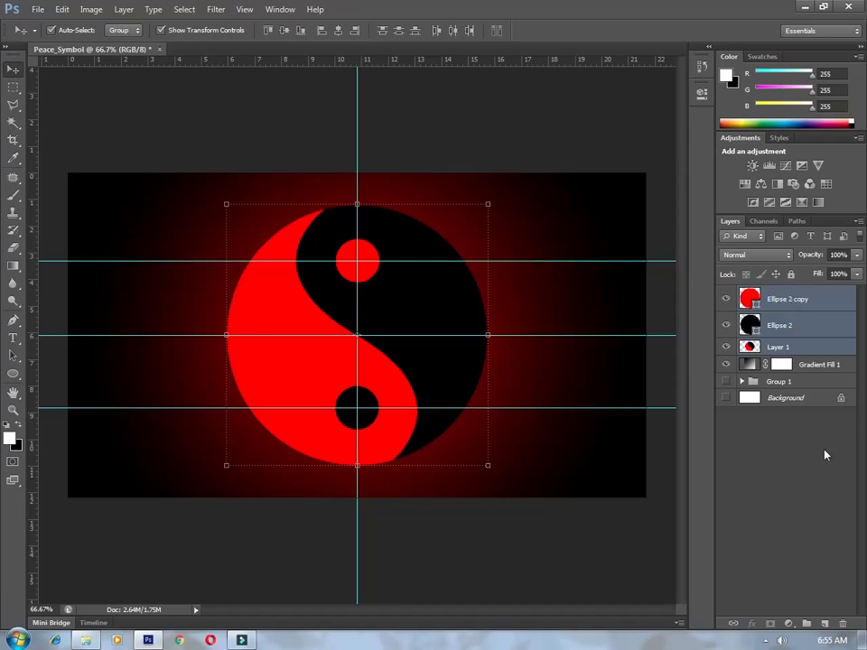
key("ctrl+g")
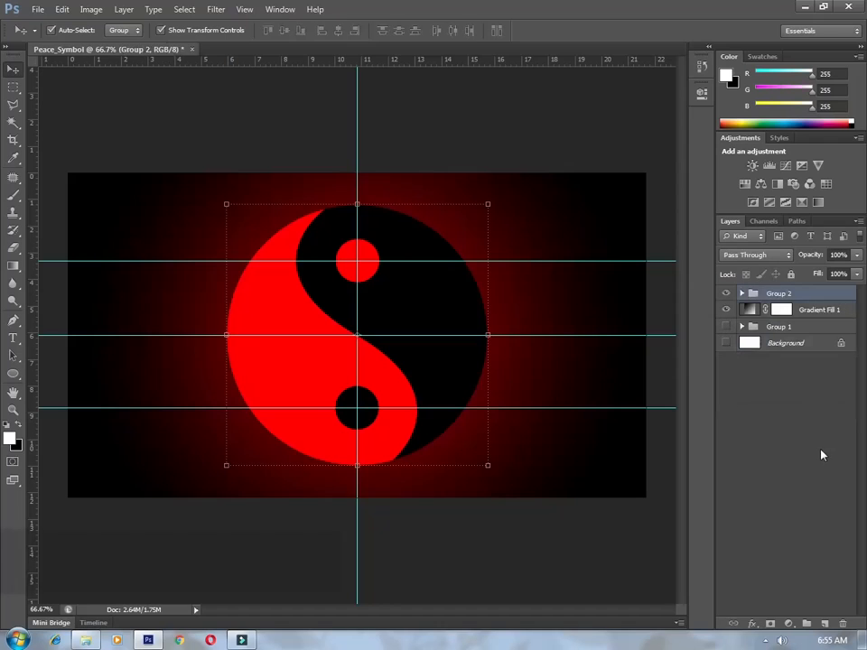
- Add a Bevel & Emboss effect to the symbol's group with size 250 px and soften 16 px
left_click(752, 624)
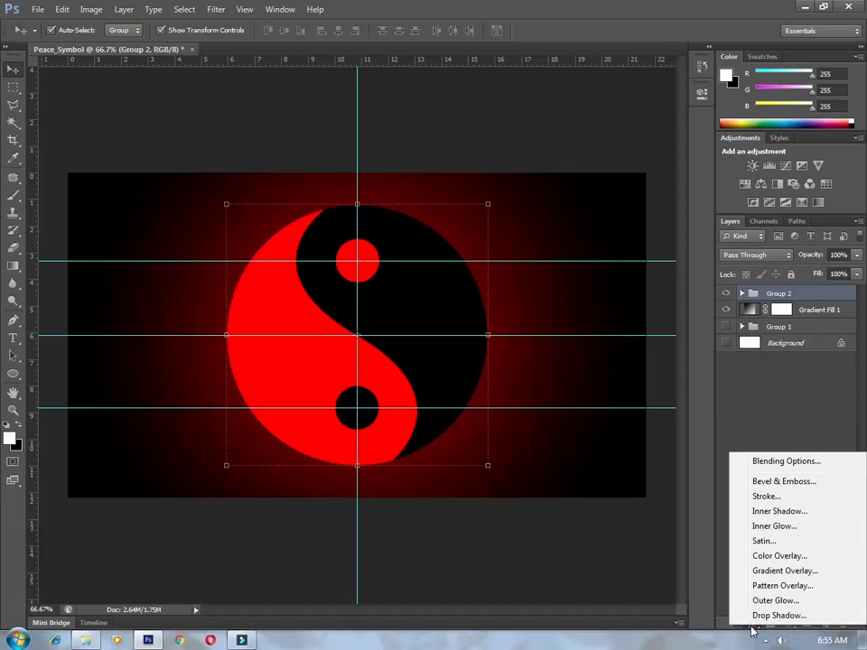
left_click(778, 482)
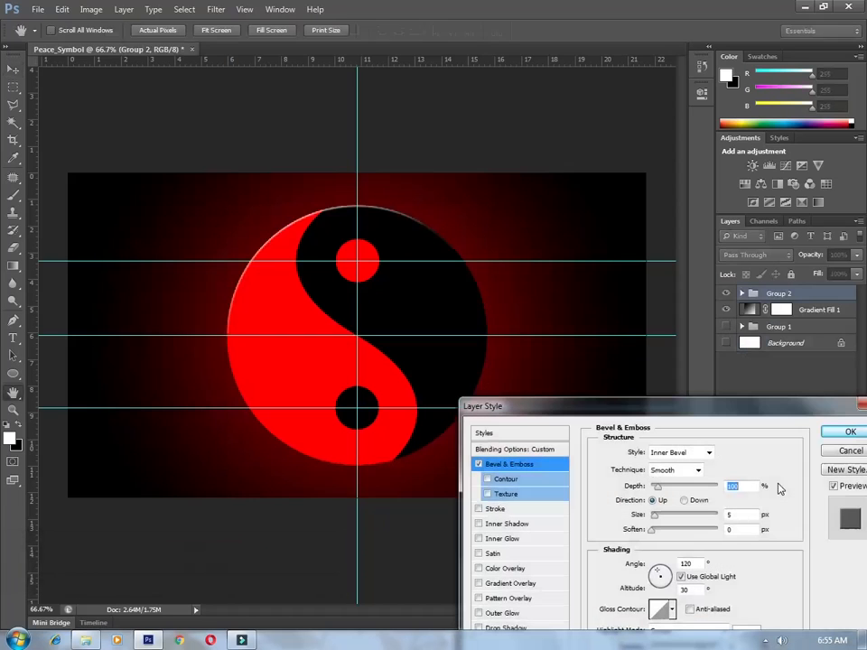
left_click_drag(680, 407, 683, 298)
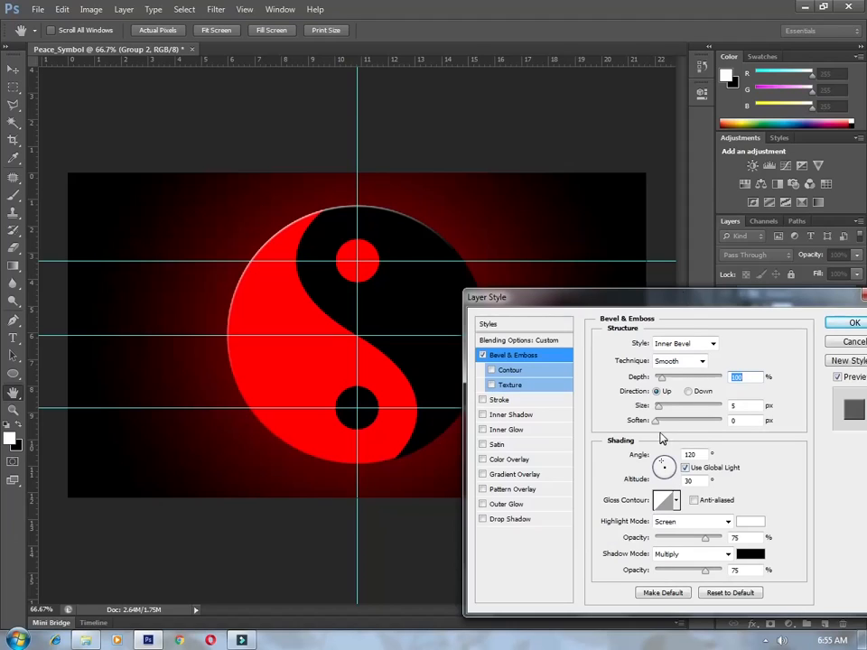
left_click_drag(656, 423, 731, 413)
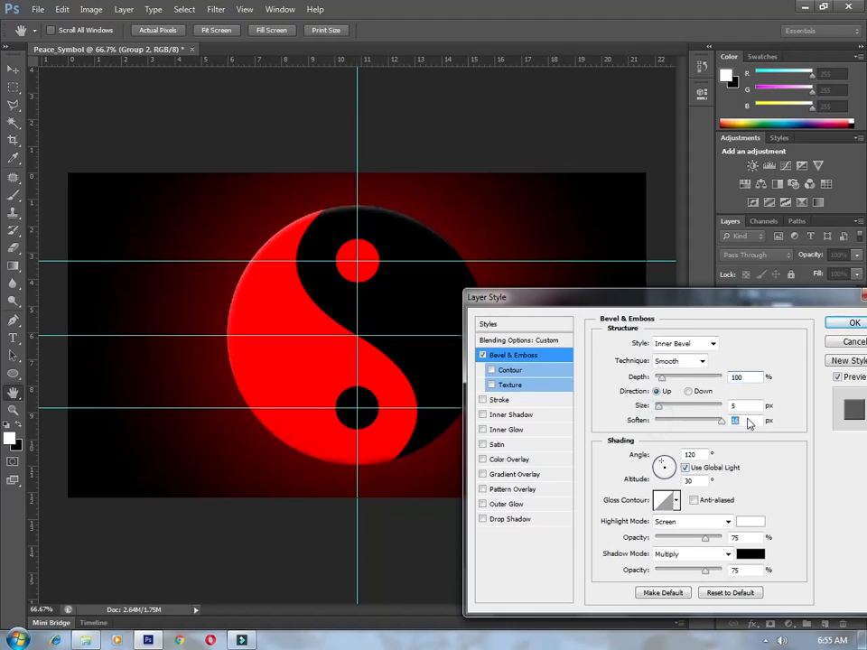
left_click_drag(662, 410, 785, 418)
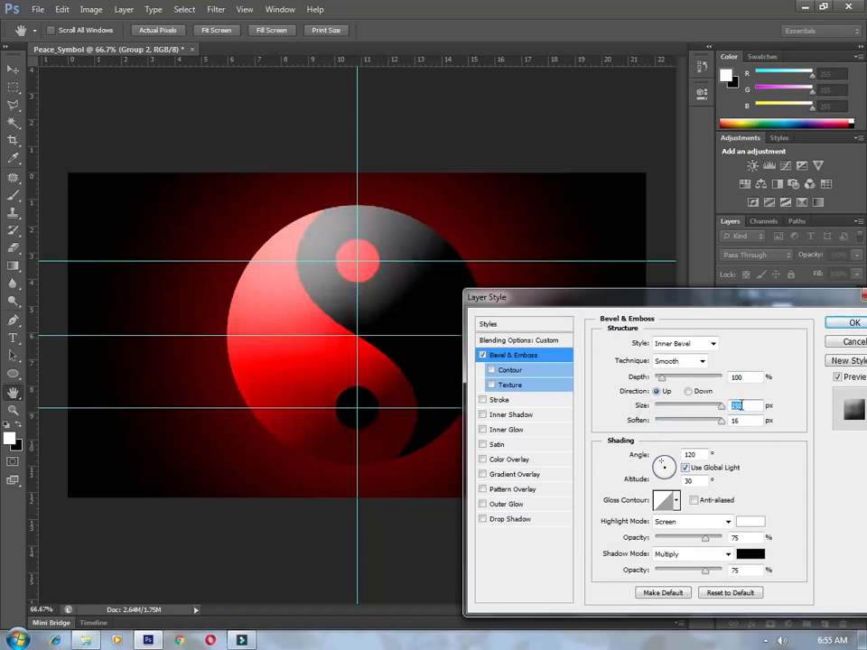
- Add a pure red (ff0000) Outer Glow to the symbol's group with 14% spread and a size of about 49 px
left_click(507, 503)
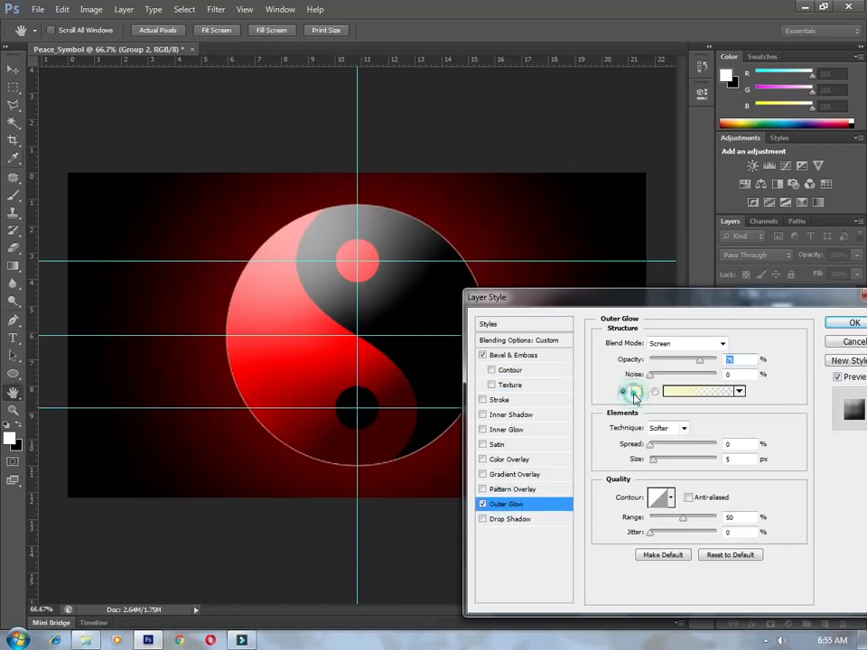
left_click(637, 390)
left_click(639, 453)
left_click_drag(645, 436, 641, 411)
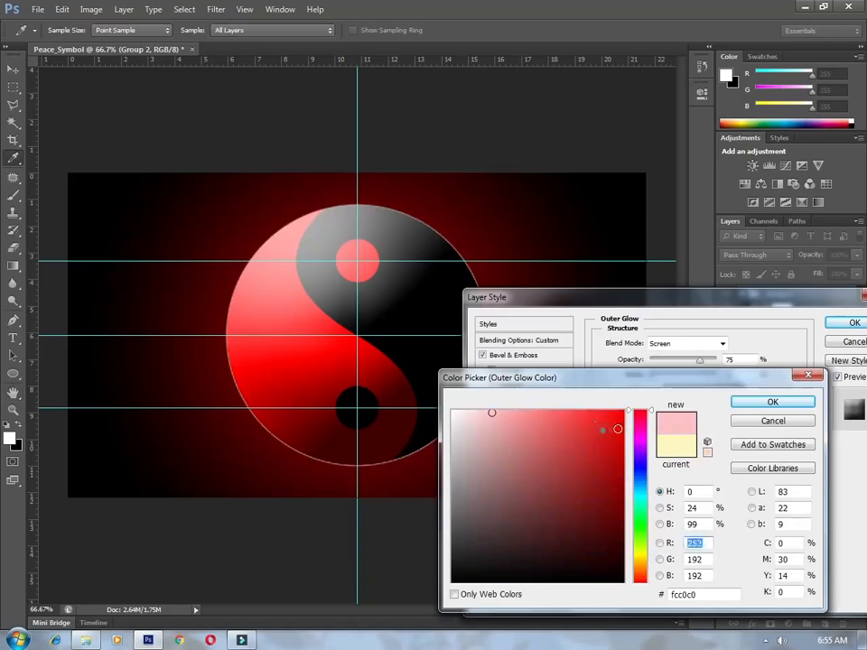
left_click(621, 412)
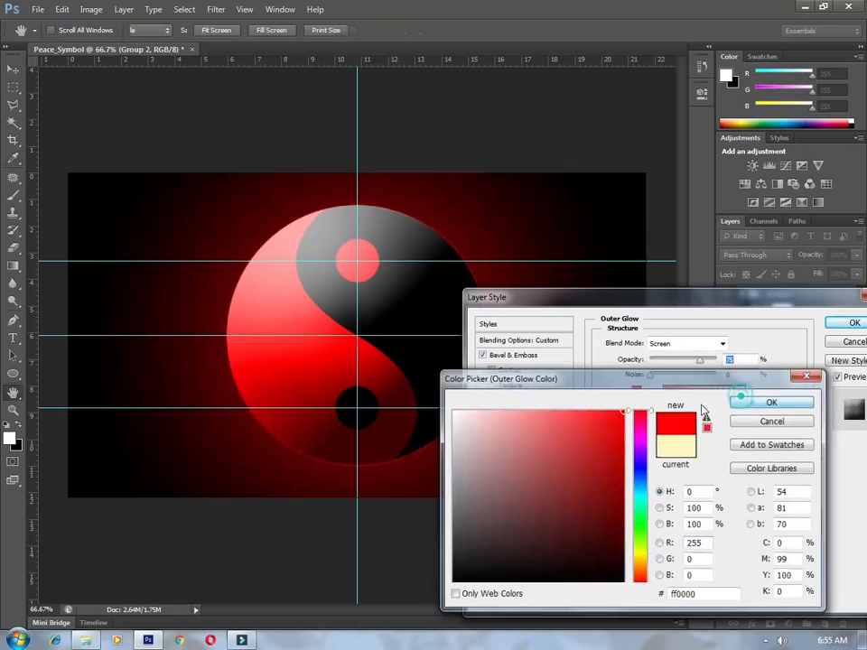
left_click(742, 401)
left_click_drag(651, 446, 666, 463)
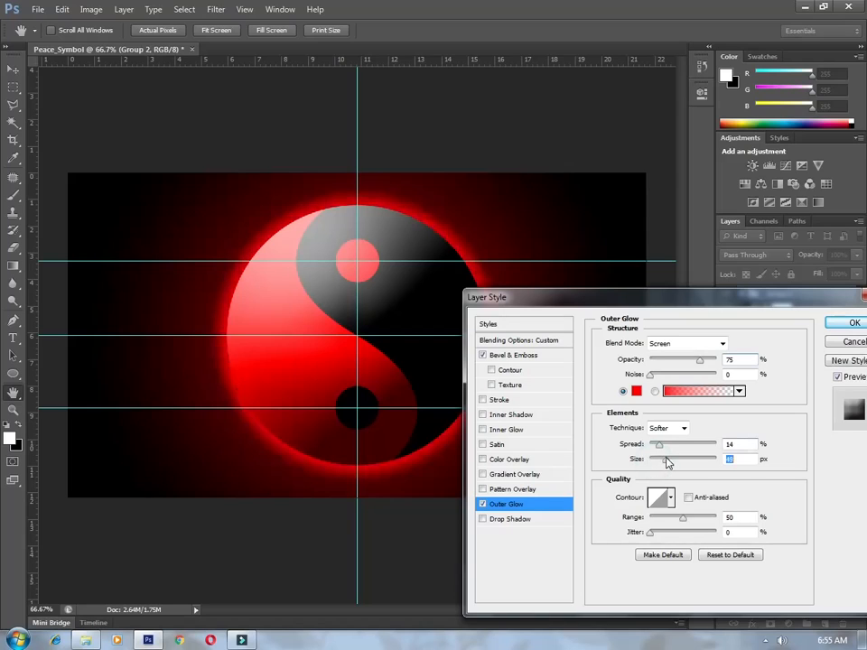
- Add a red Color Overlay in Color Dodge mode at 100% opacity, apply the layer styles, and deselect the group
left_click(501, 461)
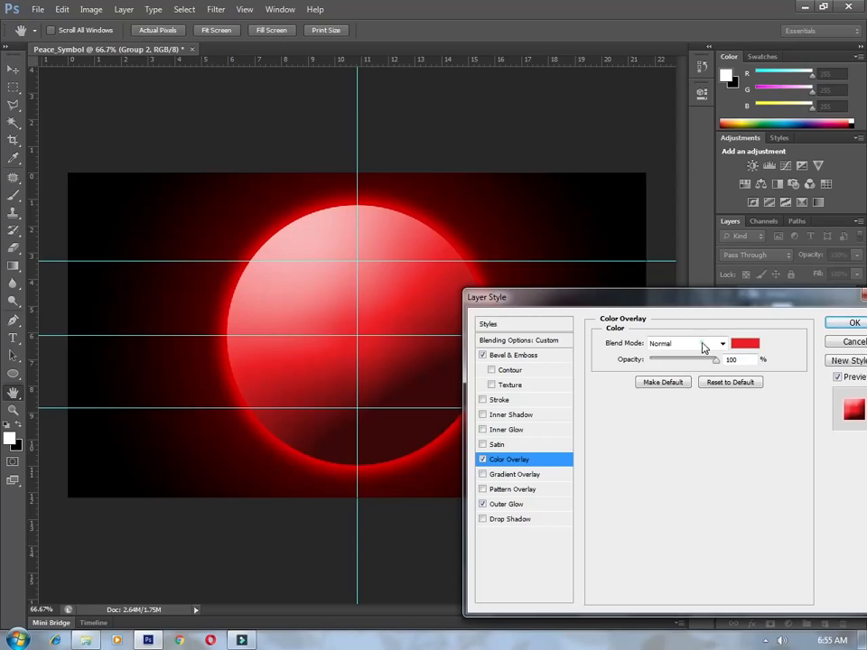
left_click(706, 345)
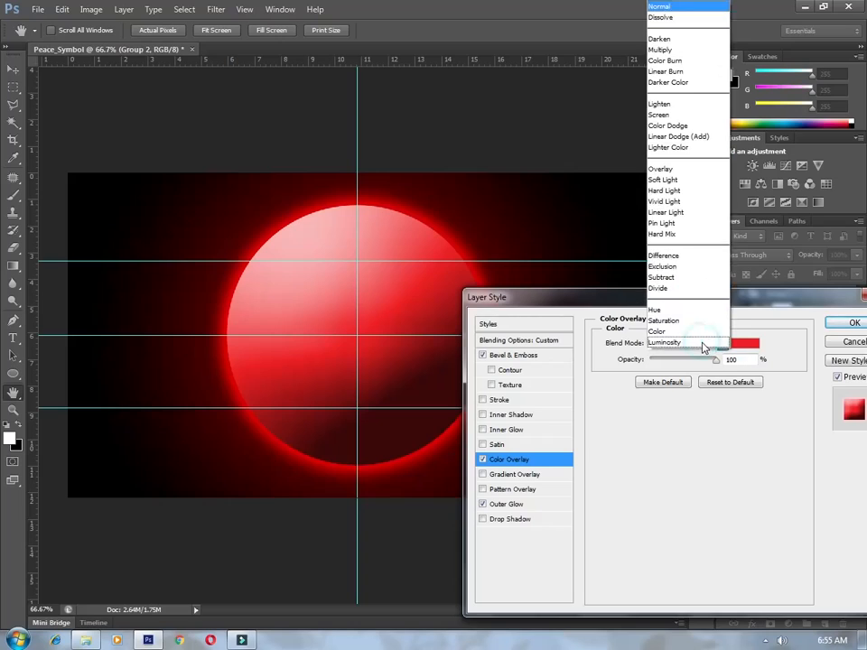
left_click(689, 128)
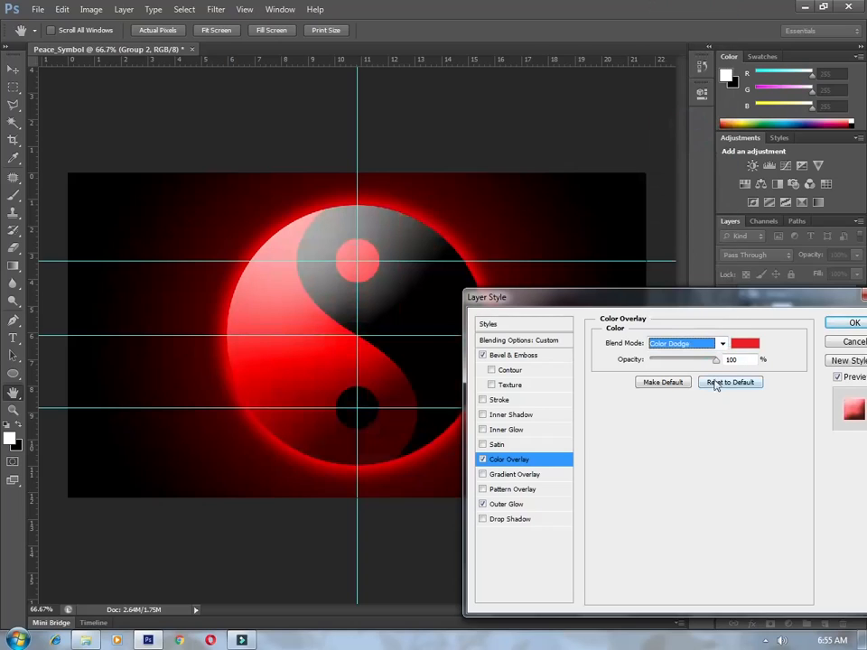
left_click(845, 323)
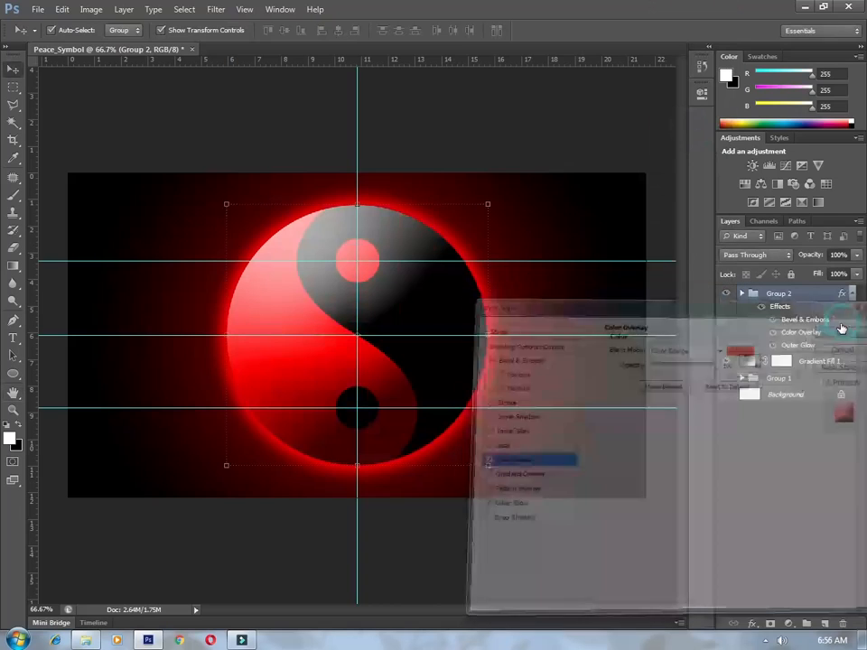
left_click(508, 133)
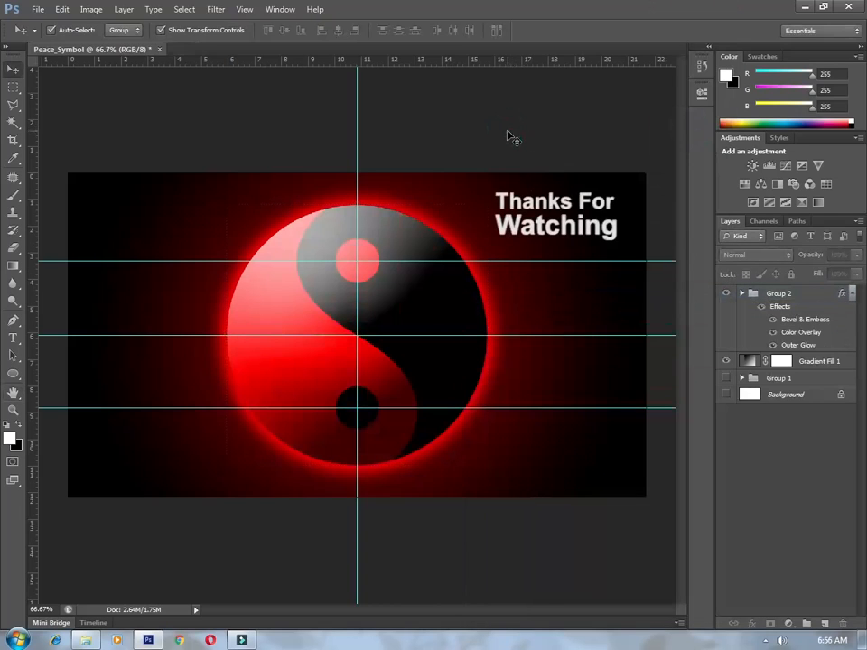